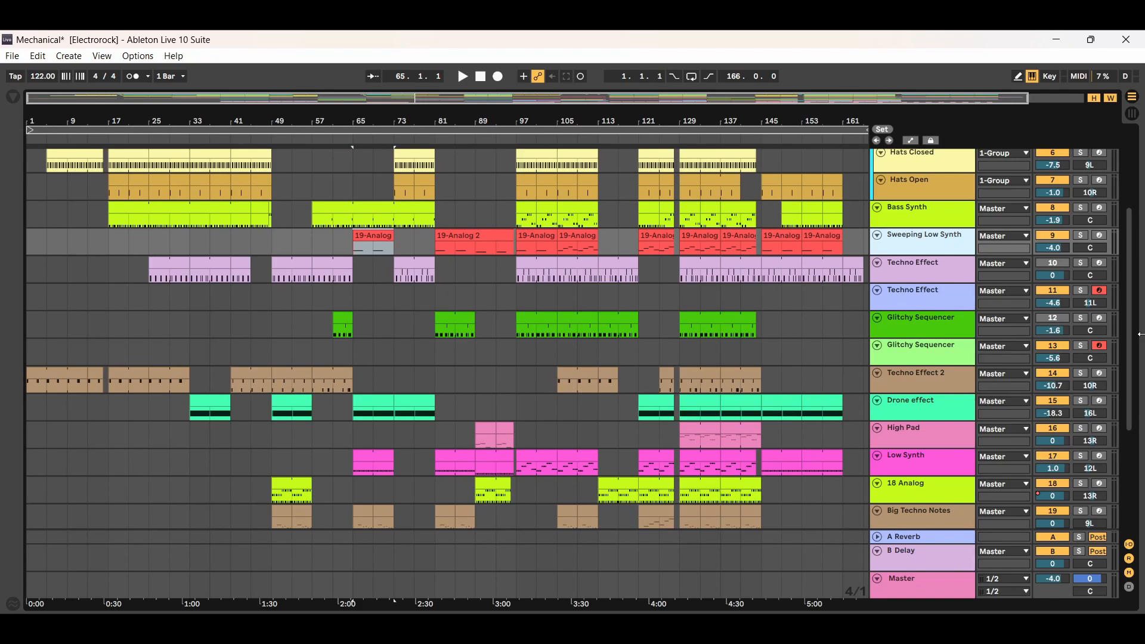
Go through the Kick, Snare, Tom L, Tom R, Hats Closed, Bass Synth and Sweeping Low Synth tracks, selecting each one
{"action": "left_click_drag", "start_coordinate": [1128, 343], "coordinate": [1124, 266]}
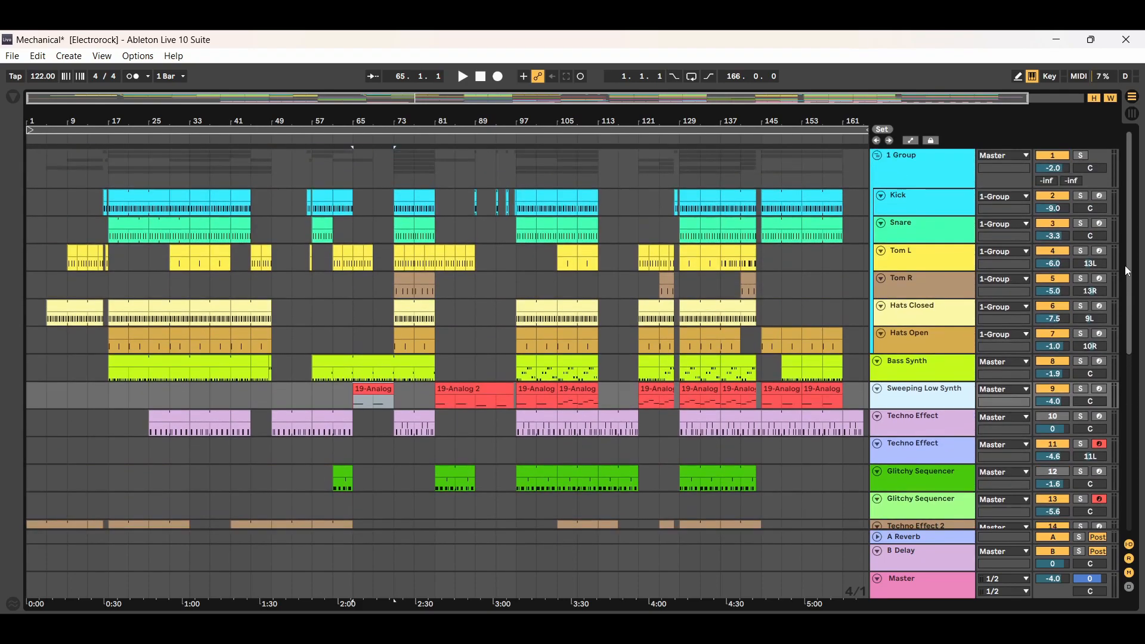
{"action": "left_click", "coordinate": [943, 203]}
{"action": "left_click", "coordinate": [937, 226]}
{"action": "left_click", "coordinate": [939, 257]}
{"action": "left_click", "coordinate": [942, 284]}
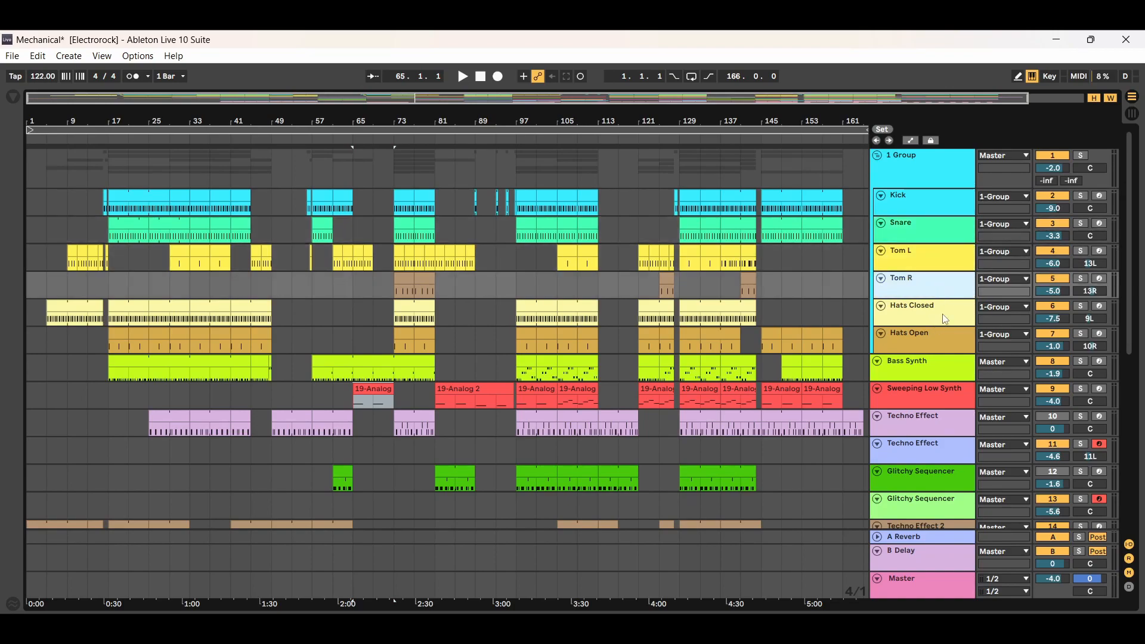
{"action": "left_click", "coordinate": [941, 311]}
{"action": "left_click", "coordinate": [933, 364]}
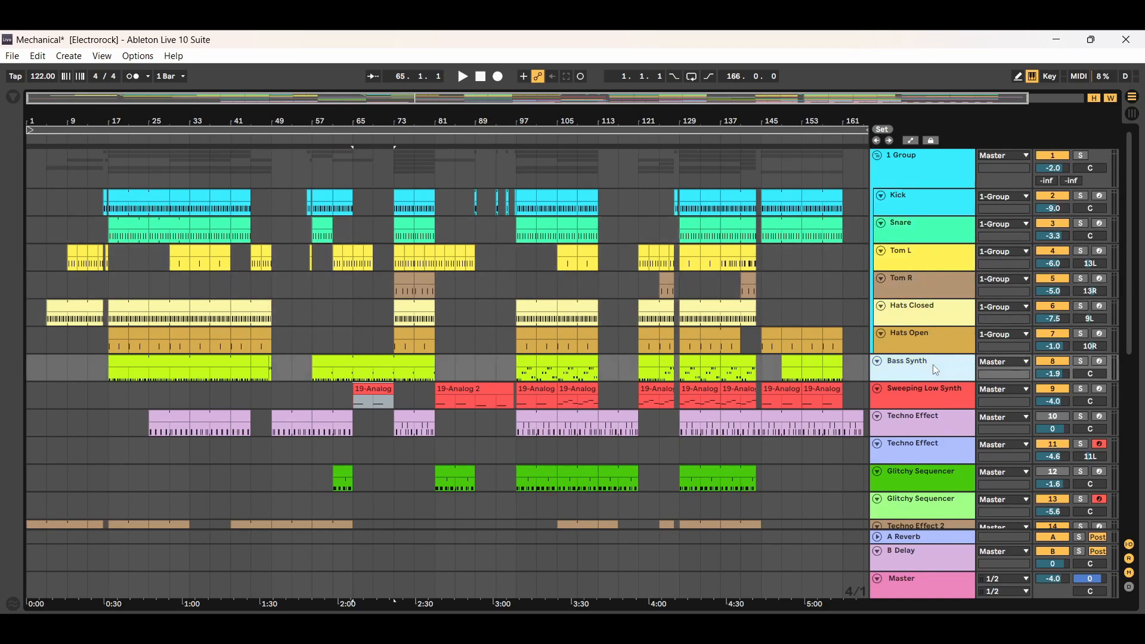
{"action": "left_click", "coordinate": [930, 401]}
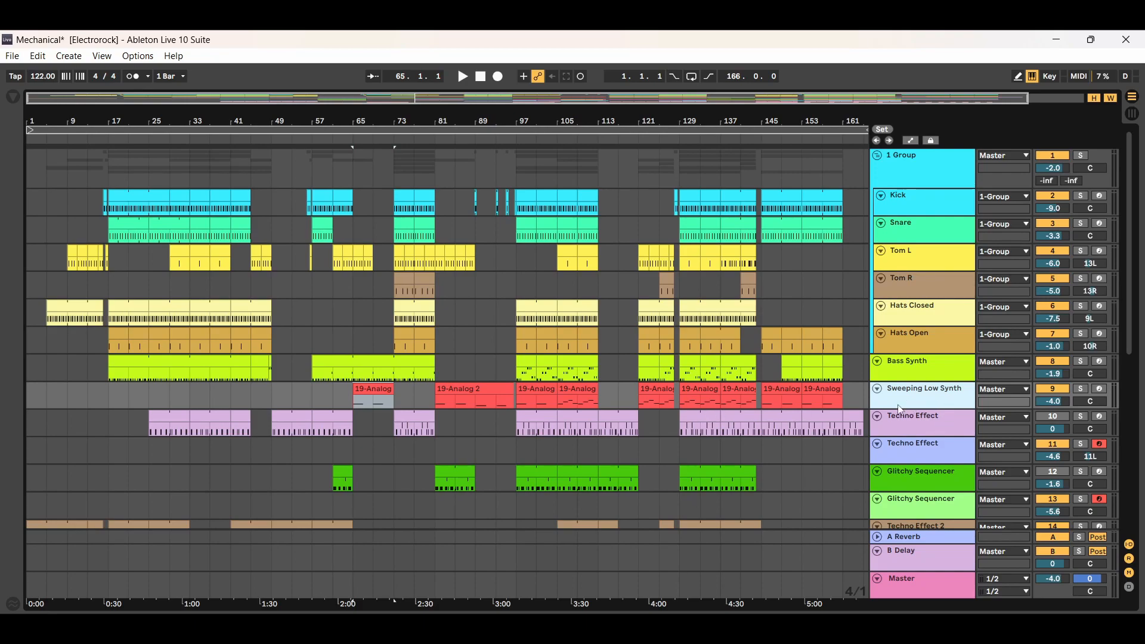
Play the arrangement from the Sweeping Low Synth clip at bar 105, toggle that track's solo on and off, and stop playback
{"action": "left_click", "coordinate": [583, 391]}
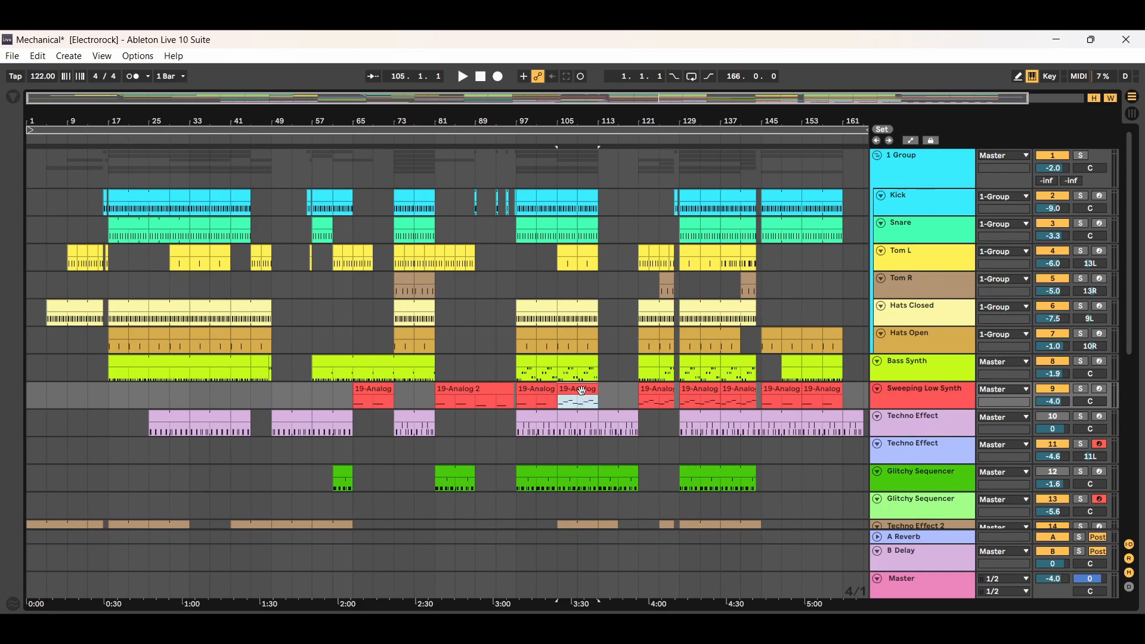
{"action": "left_click", "coordinate": [463, 76]}
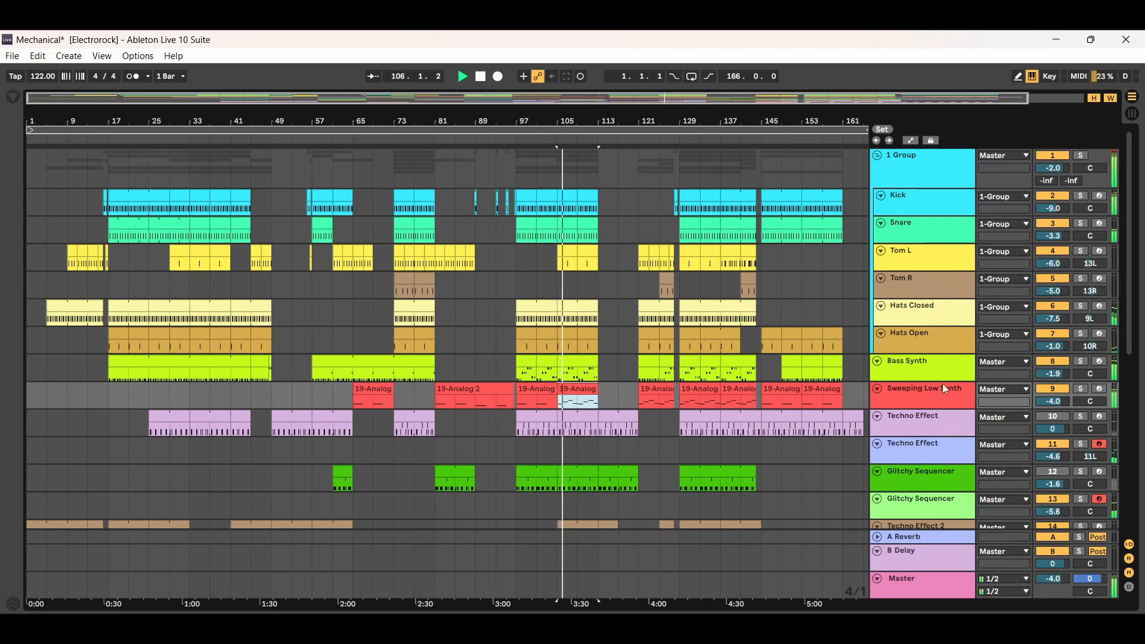
{"action": "left_click", "coordinate": [1081, 391]}
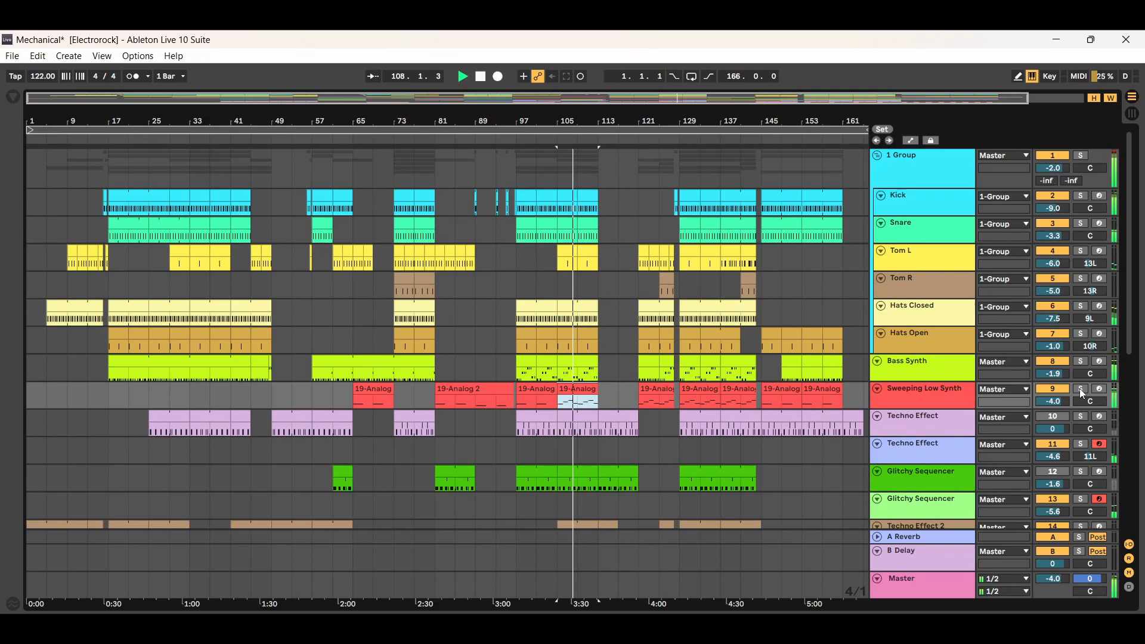
{"action": "left_click", "coordinate": [1081, 391]}
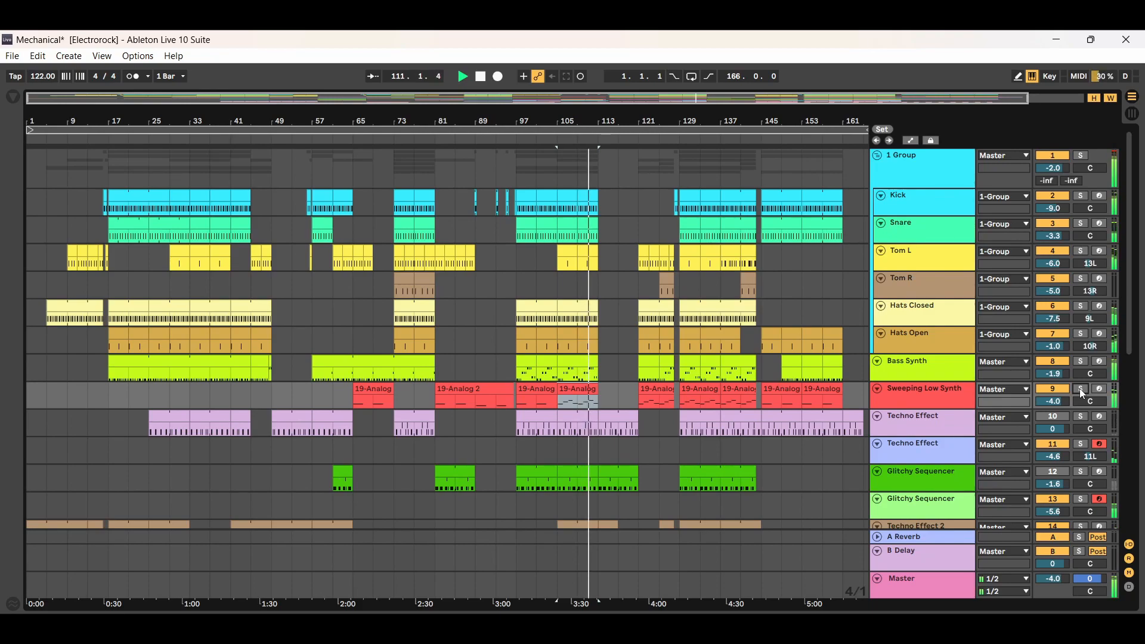
{"action": "left_click", "coordinate": [481, 79]}
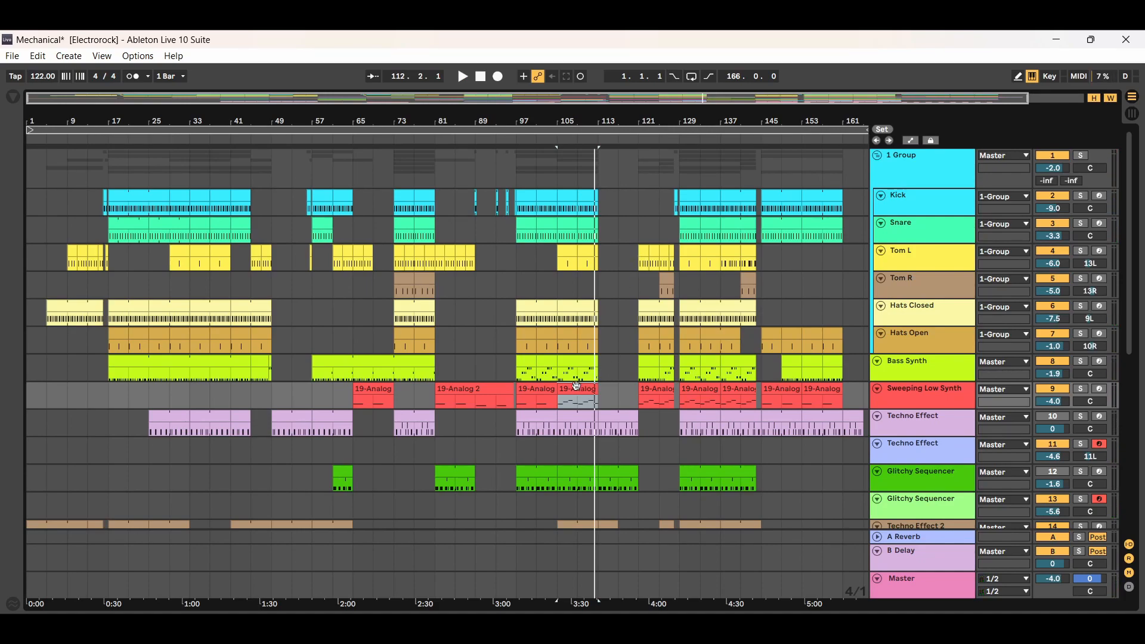
Select the Bass Synth clip and the Low Synth clip at bar 105 to compare them with the Sweeping Low Synth part
{"action": "left_click", "coordinate": [579, 365]}
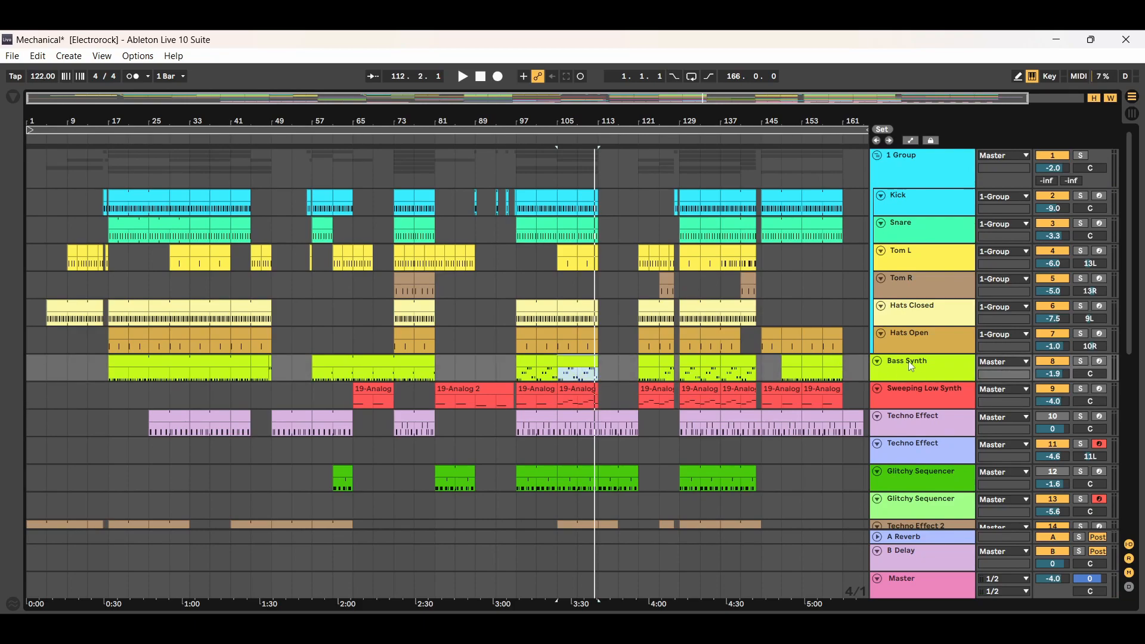
{"action": "left_click_drag", "start_coordinate": [1131, 347], "coordinate": [1140, 449]}
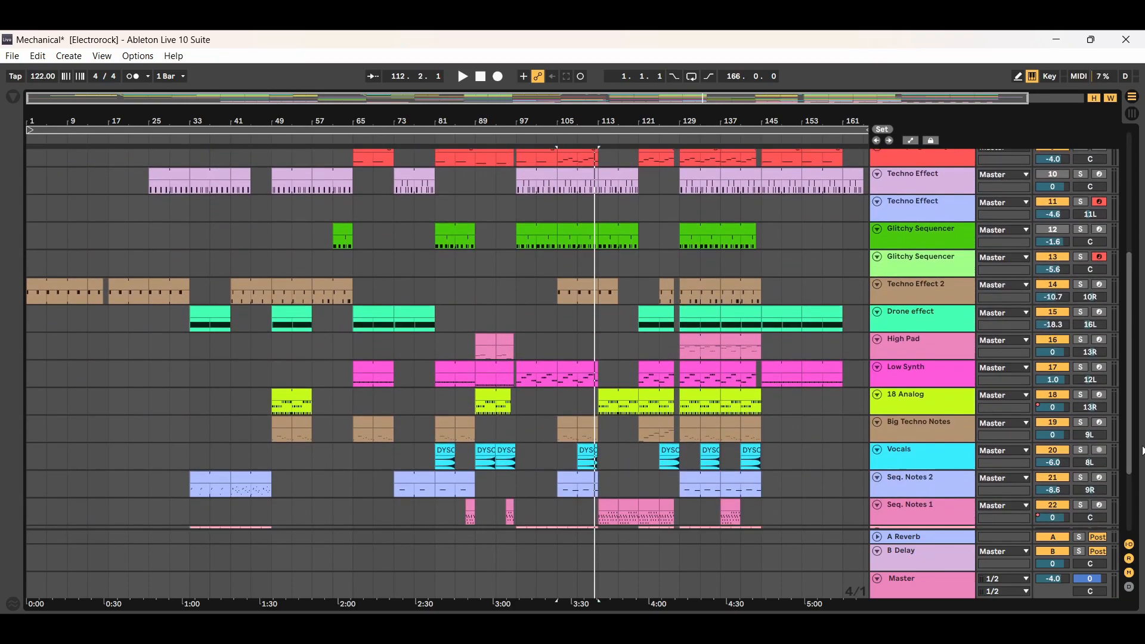
{"action": "left_click", "coordinate": [569, 365]}
{"action": "left_click_drag", "start_coordinate": [1134, 367], "coordinate": [1132, 248]}
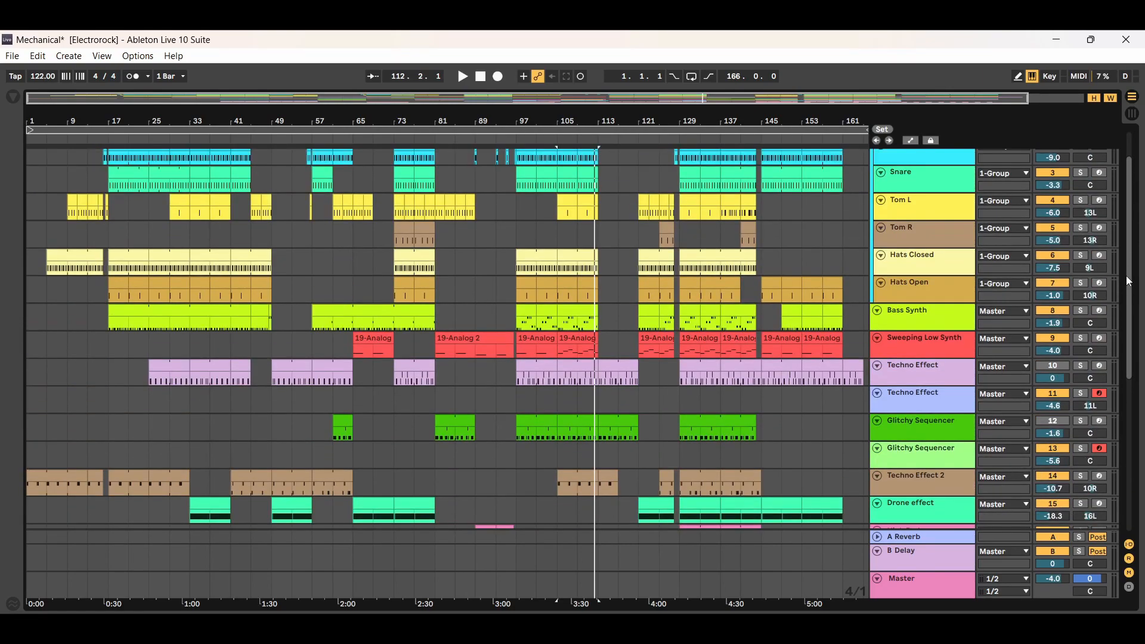
Inspect the MIDI notes of the Sweeping Low Synth clip at bar 105 and close the note editor
{"action": "double_click", "coordinate": [579, 344]}
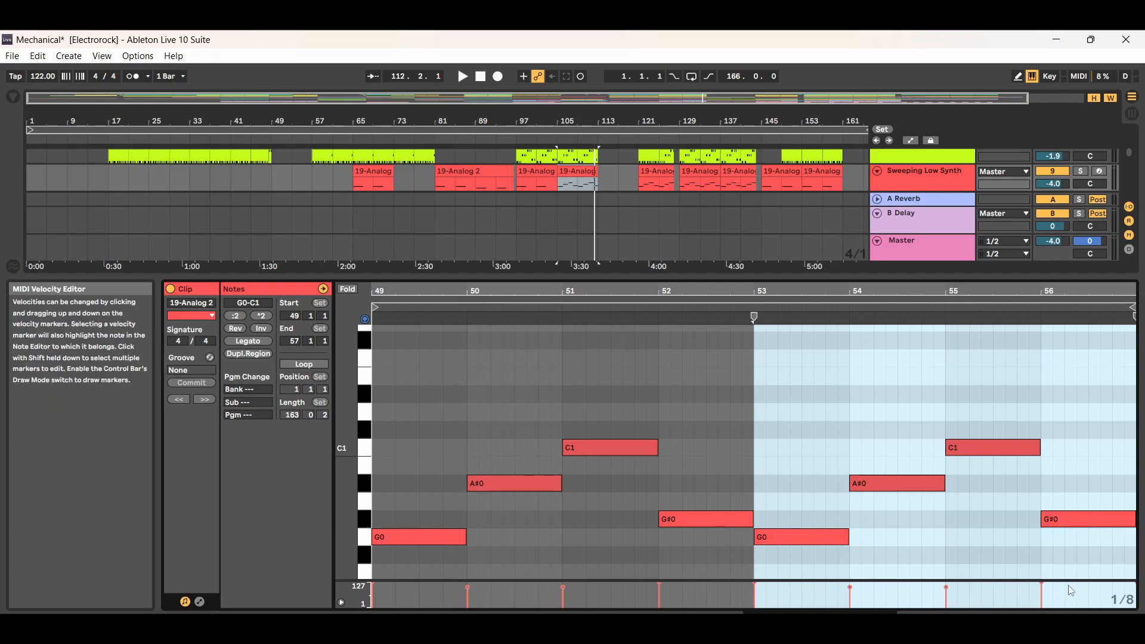
{"action": "key", "text": "ctrl+alt+l"}
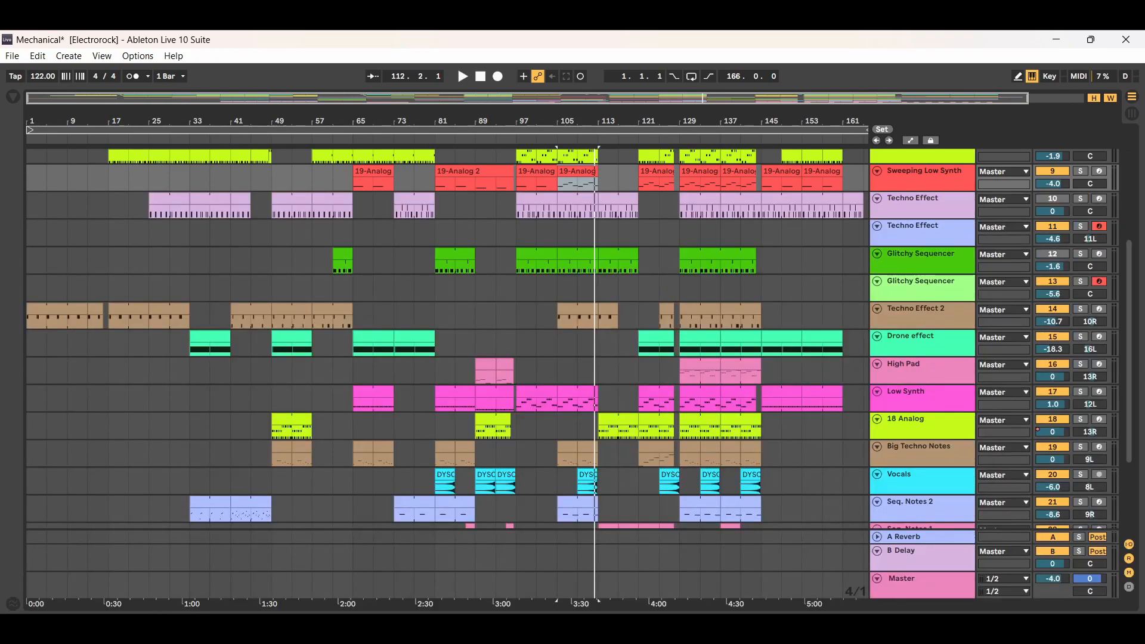
{"action": "left_click_drag", "start_coordinate": [1129, 411], "coordinate": [1131, 329]}
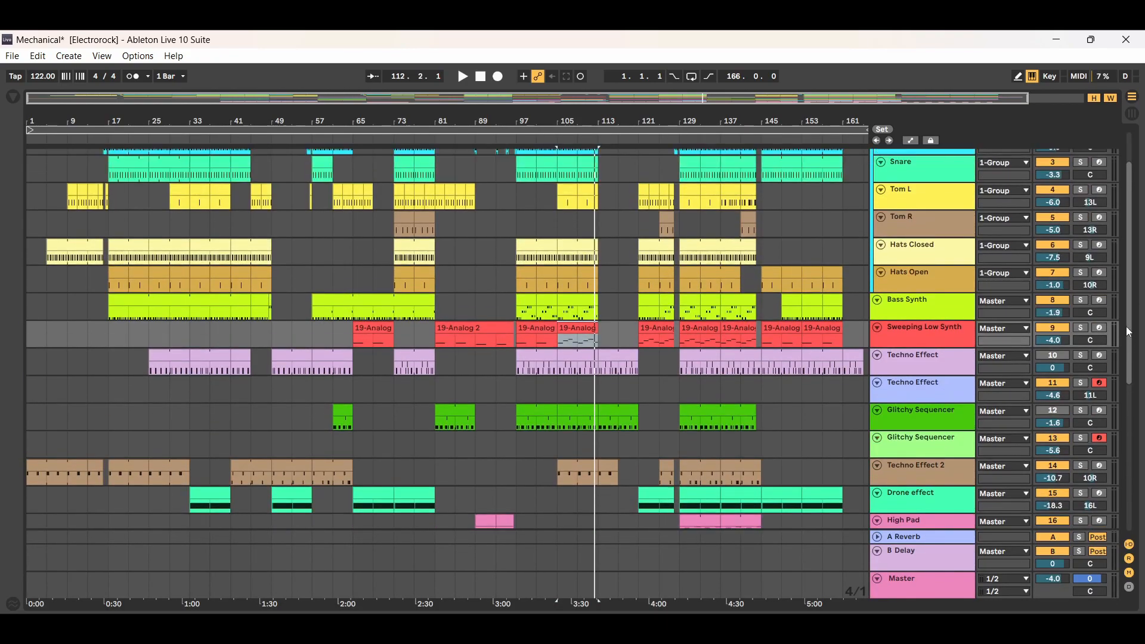
Select the Sweeping Low Synth track and locate the Analog instrument in the browser's Instruments category
{"action": "left_click", "coordinate": [910, 341]}
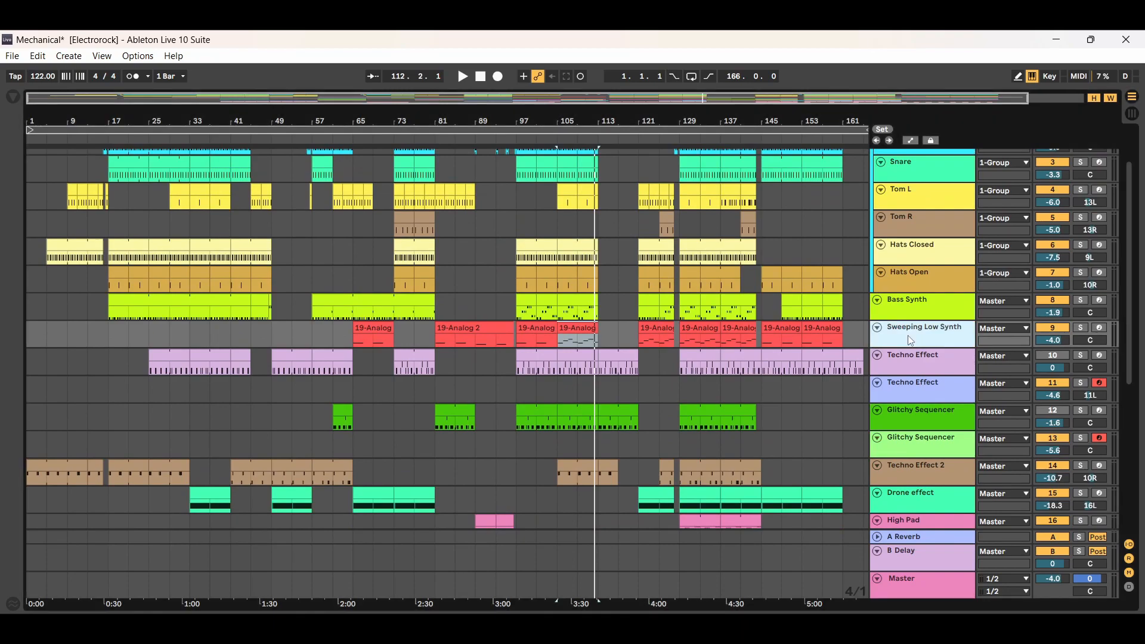
{"action": "left_click", "coordinate": [12, 99]}
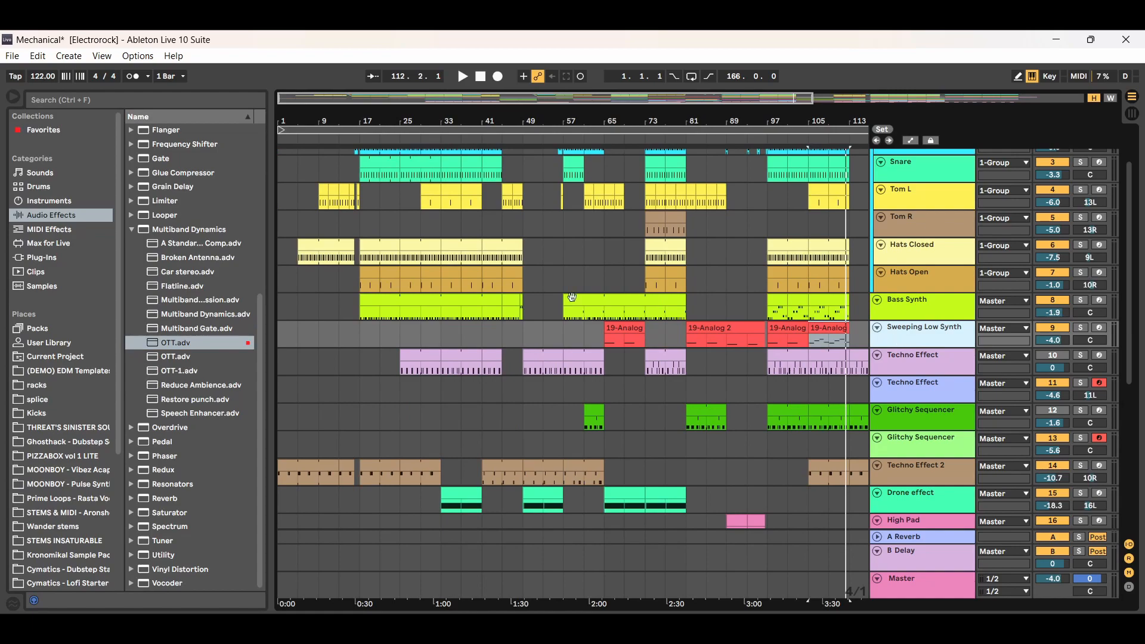
{"action": "left_click", "coordinate": [53, 221]}
{"action": "left_click", "coordinate": [50, 201]}
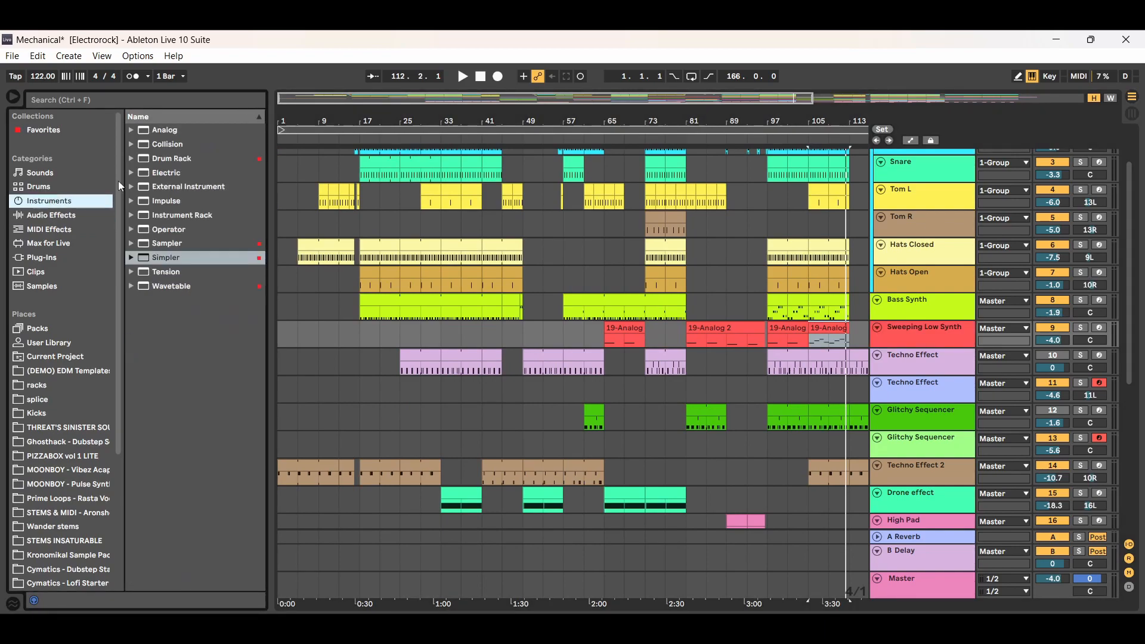
{"action": "left_click", "coordinate": [166, 130]}
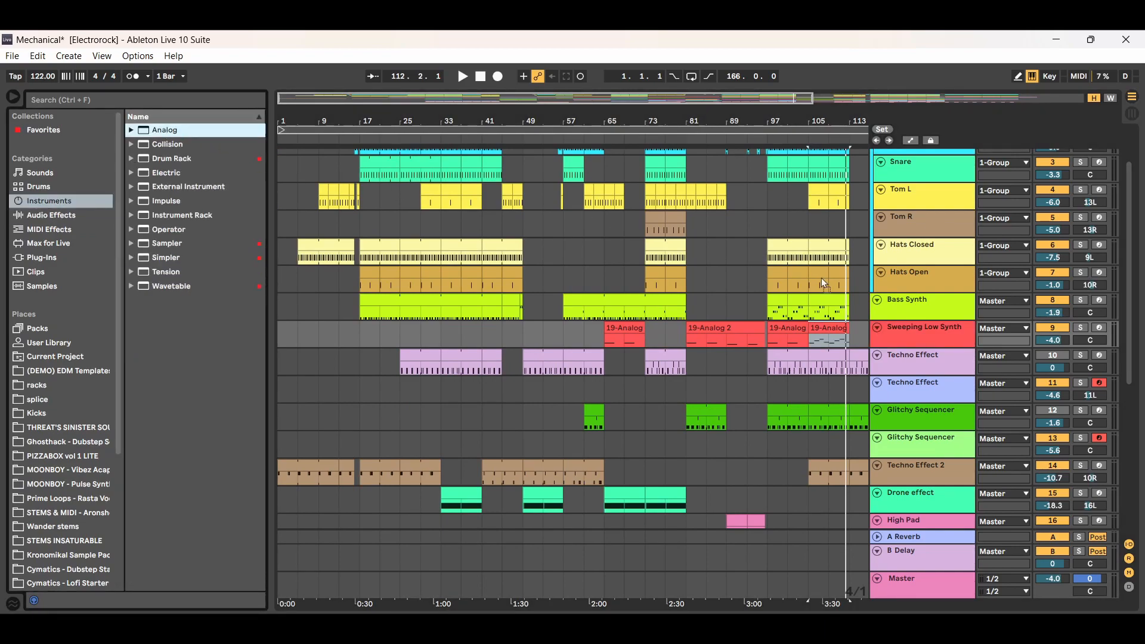
{"action": "left_click_drag", "start_coordinate": [924, 331], "coordinate": [920, 337]}
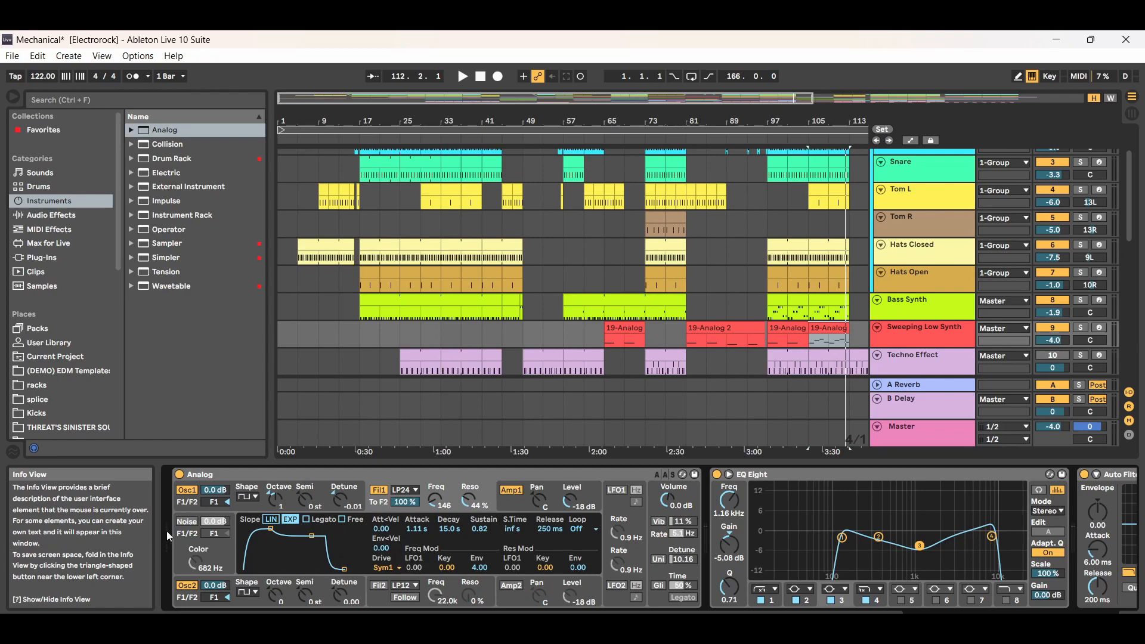
{"action": "left_click", "coordinate": [25, 611]}
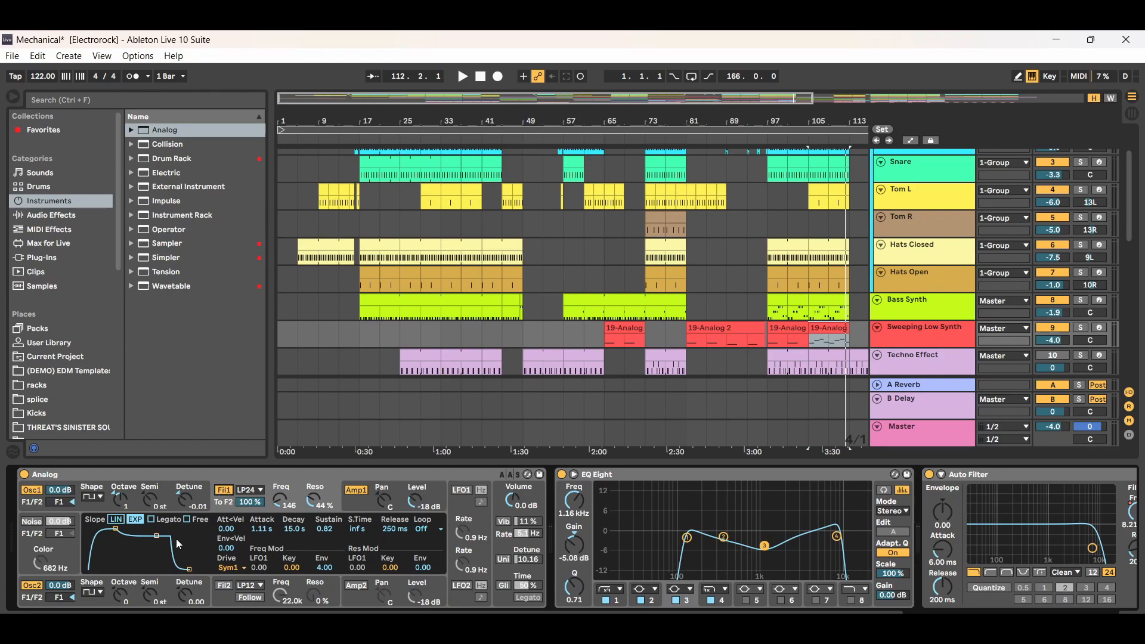
{"action": "left_click", "coordinate": [360, 493]}
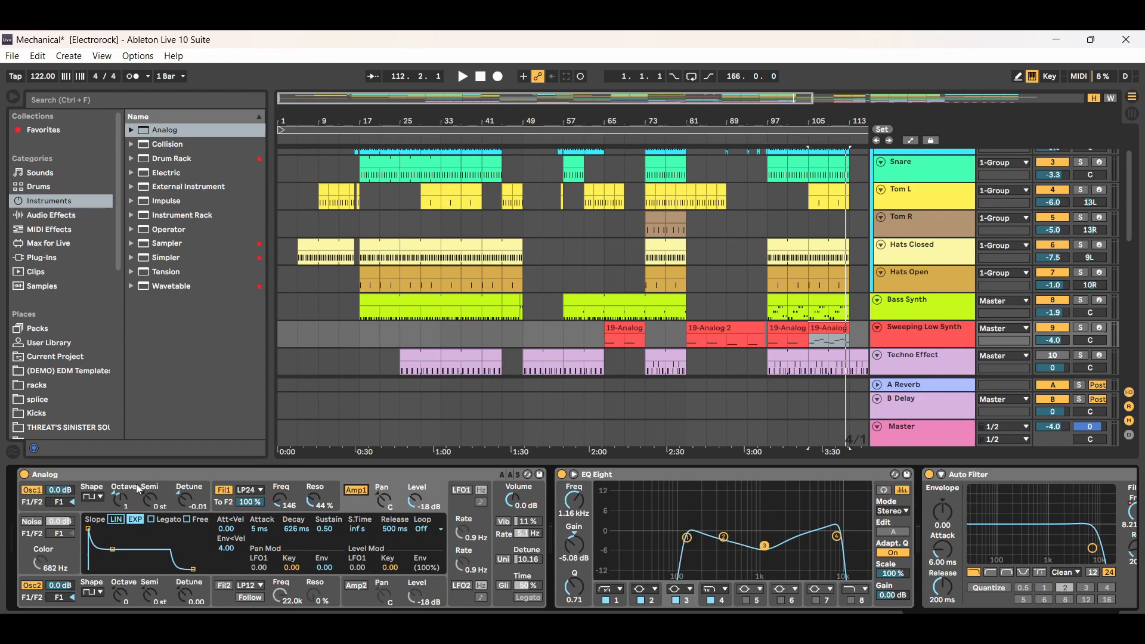
Inspect the MIDI notes of the Sweeping Low Synth clip at bar 65 and return to the track's devices
{"action": "double_click", "coordinate": [631, 332]}
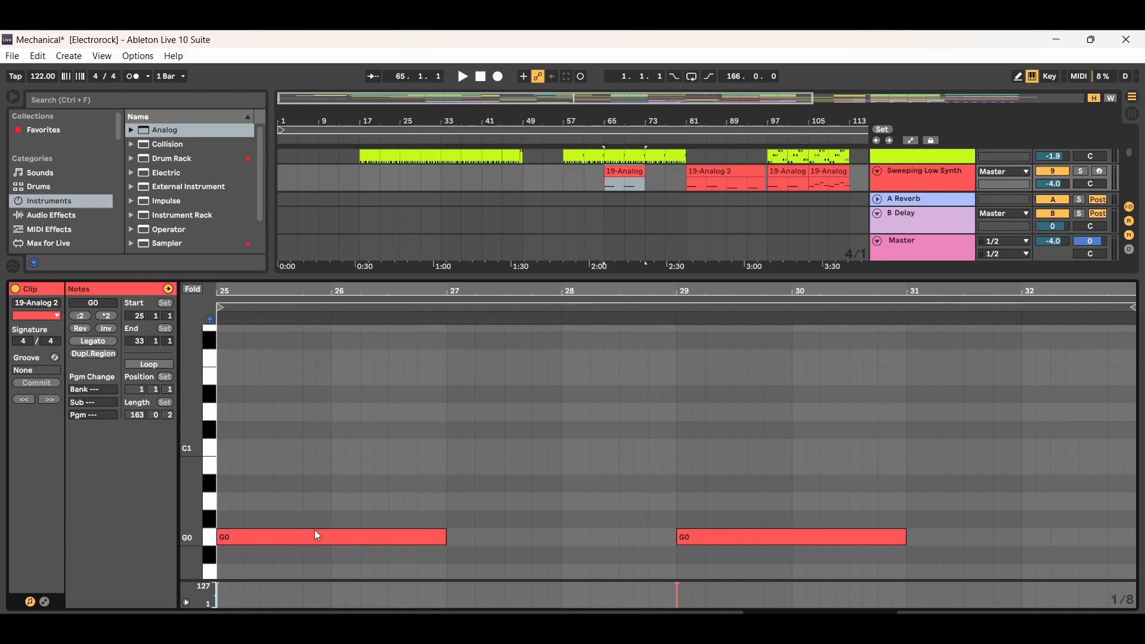
{"action": "left_click", "coordinate": [923, 186]}
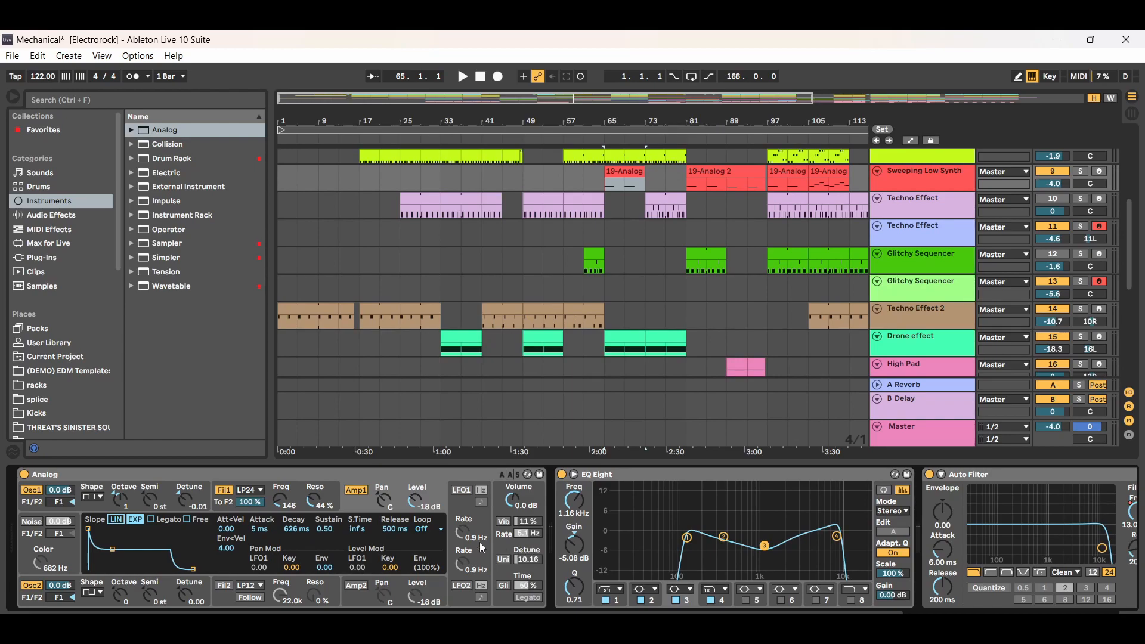
{"action": "left_click", "coordinate": [727, 478]}
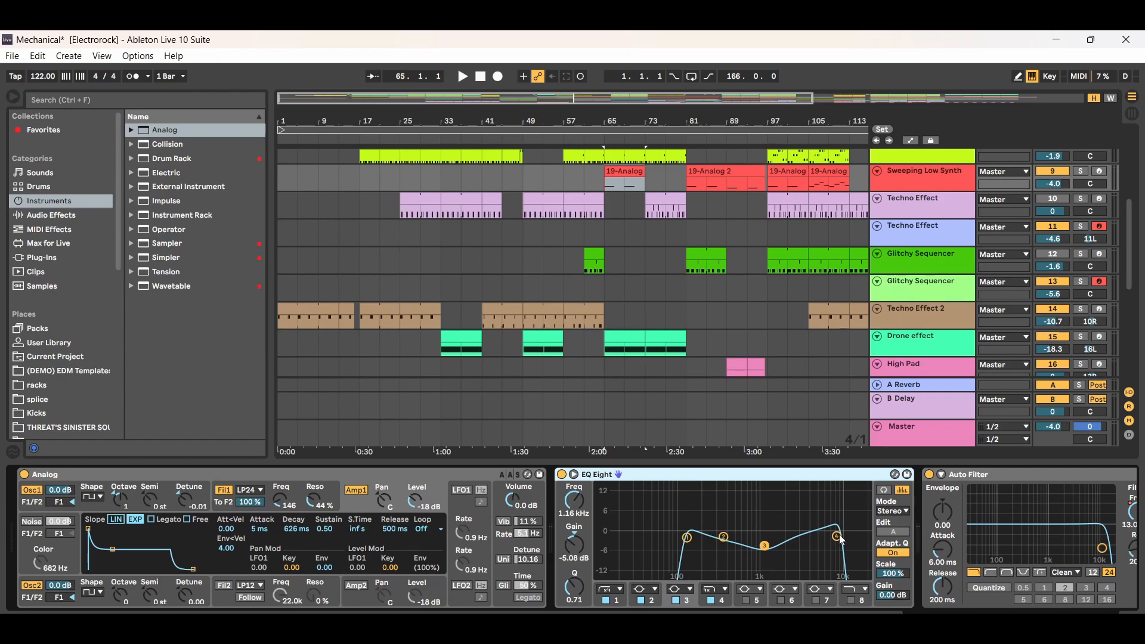
{"action": "left_click_drag", "start_coordinate": [971, 610], "coordinate": [1049, 611]}
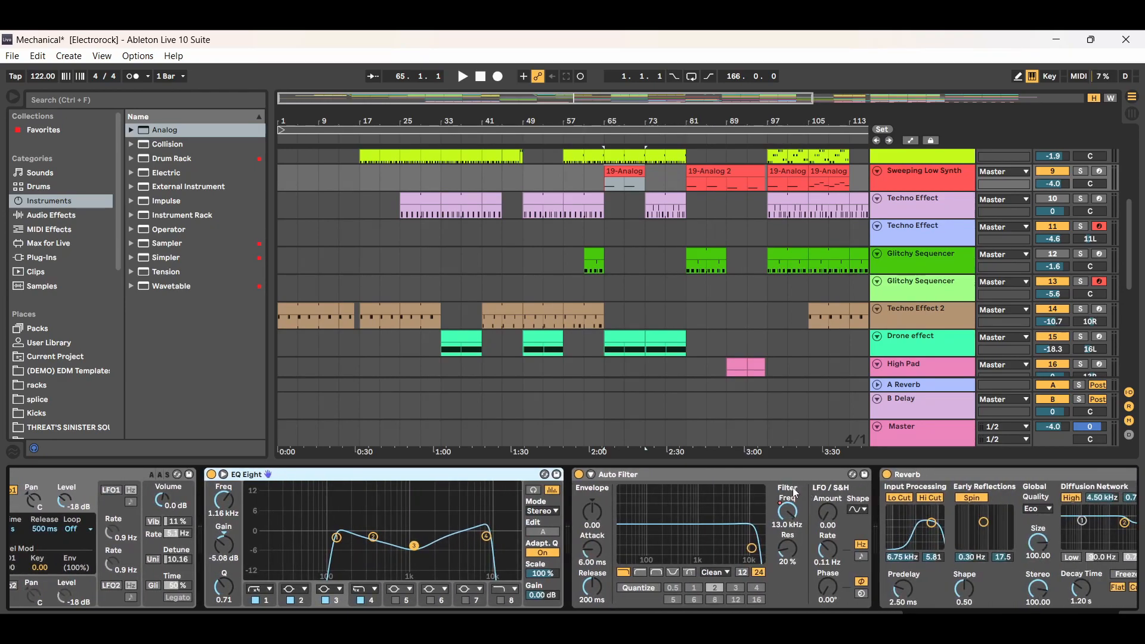
{"action": "left_click", "coordinate": [717, 480]}
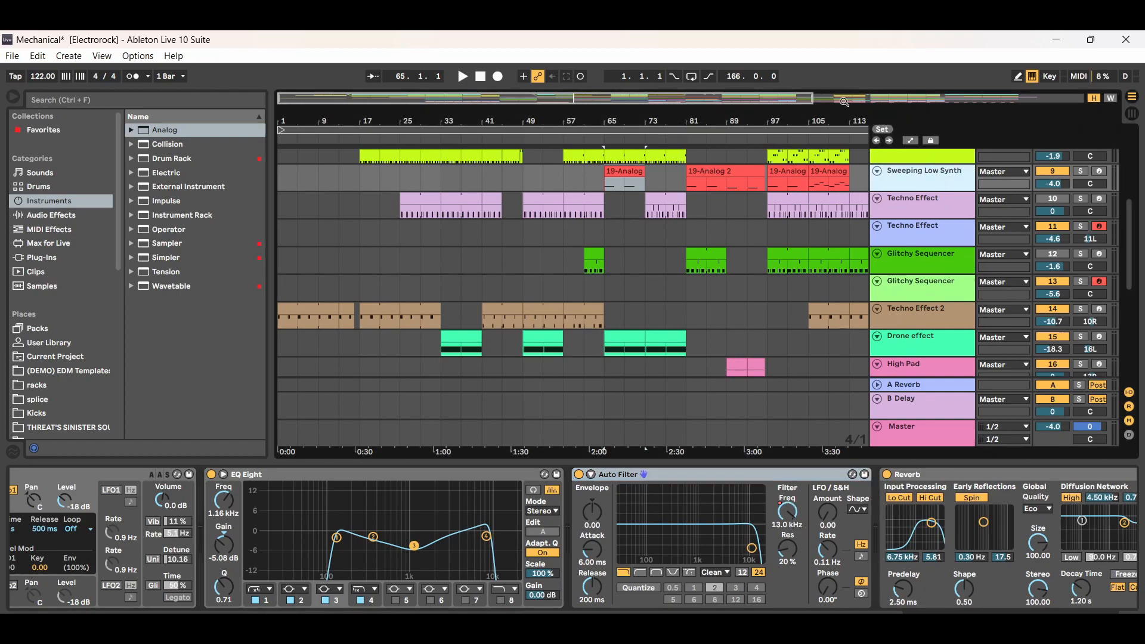
Turn on automation display, enlarge the Sweeping Low Synth track and show its Auto Filter Frequency automation
{"action": "left_click", "coordinate": [912, 142]}
{"action": "left_click", "coordinate": [911, 142]}
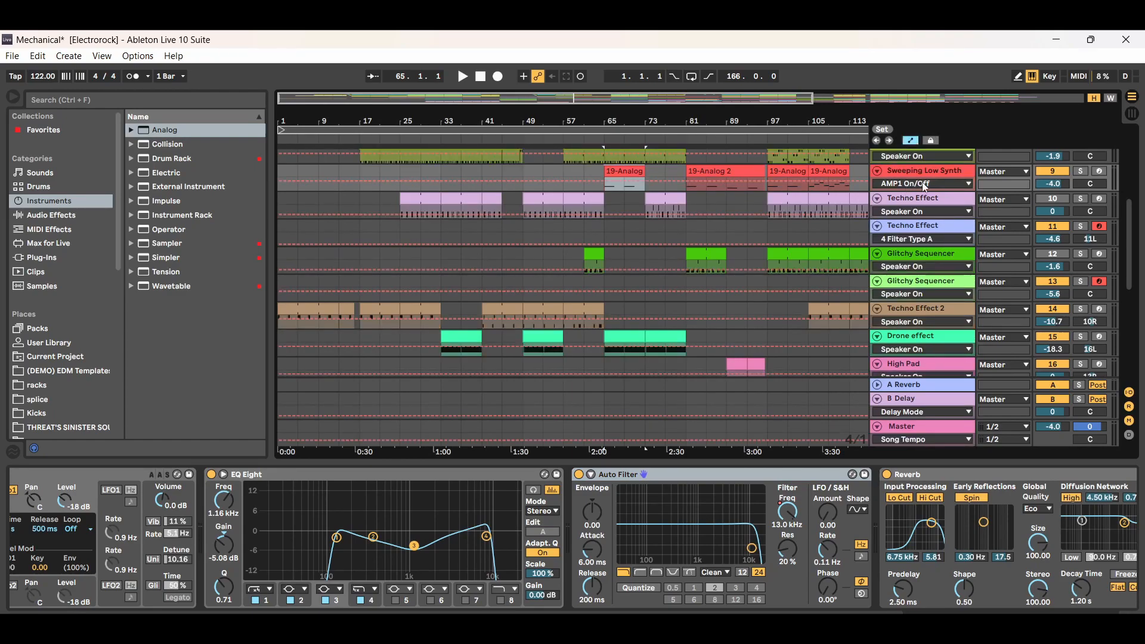
{"action": "left_click_drag", "start_coordinate": [918, 191], "coordinate": [921, 241]}
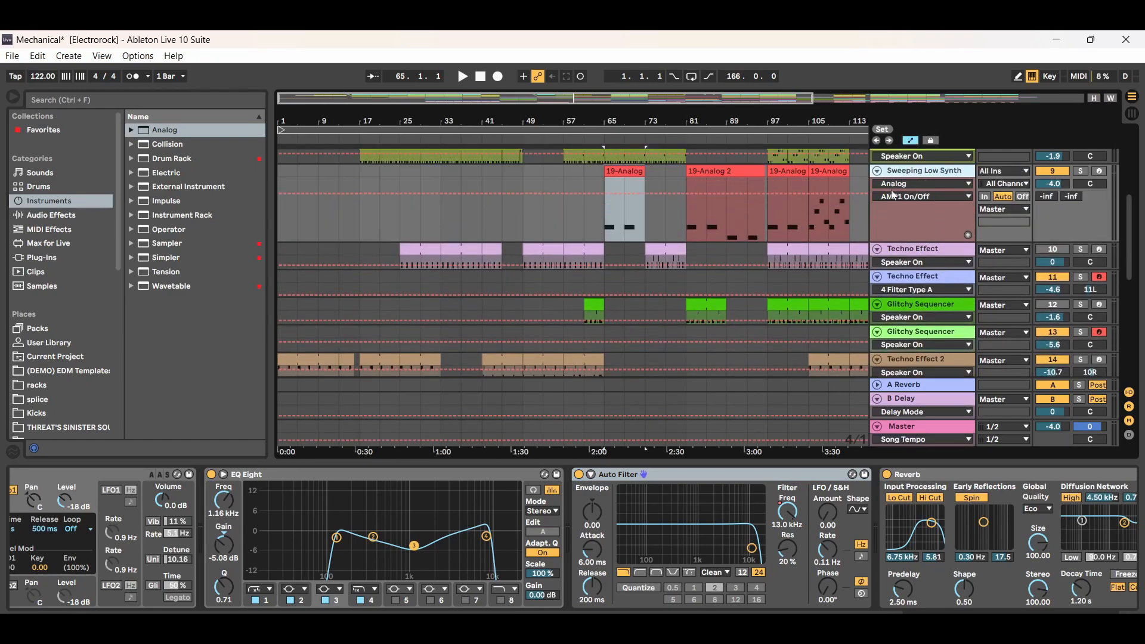
{"action": "left_click", "coordinate": [970, 183]}
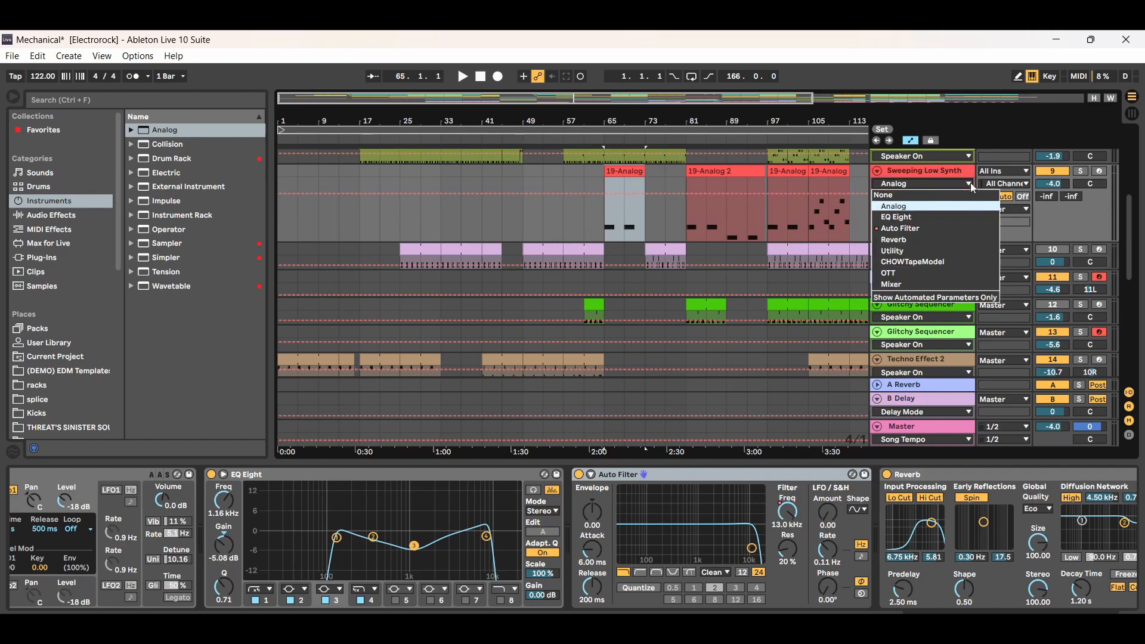
{"action": "left_click", "coordinate": [933, 227]}
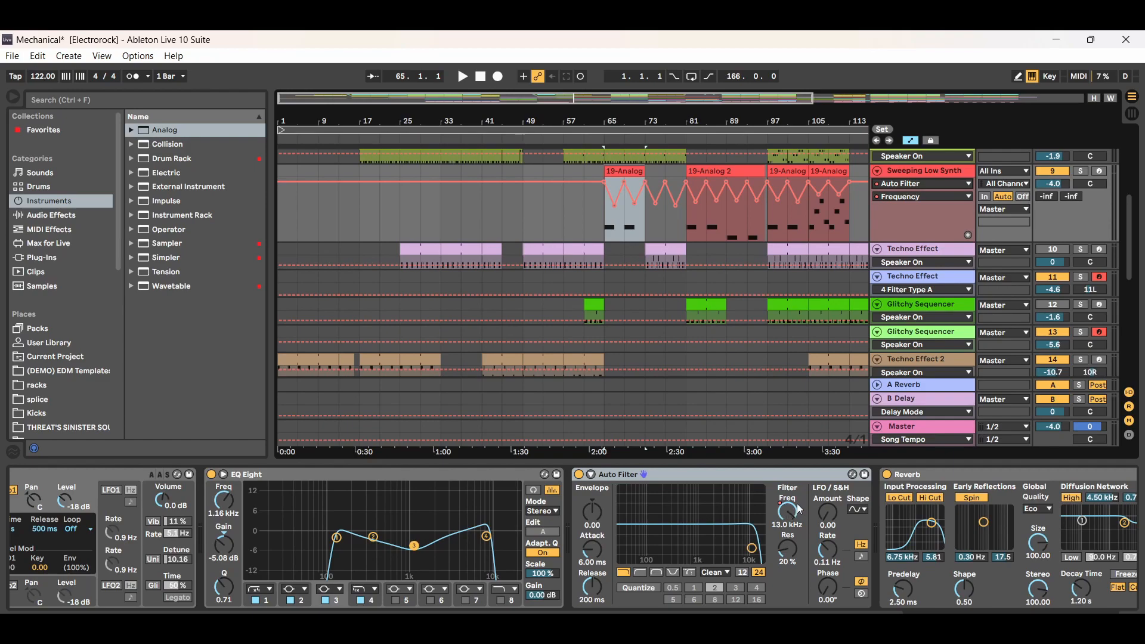
Play the Sweeping Low Synth clip at bar 81 to hear the filter automation, and hide the automation lanes
{"action": "left_click", "coordinate": [719, 172]}
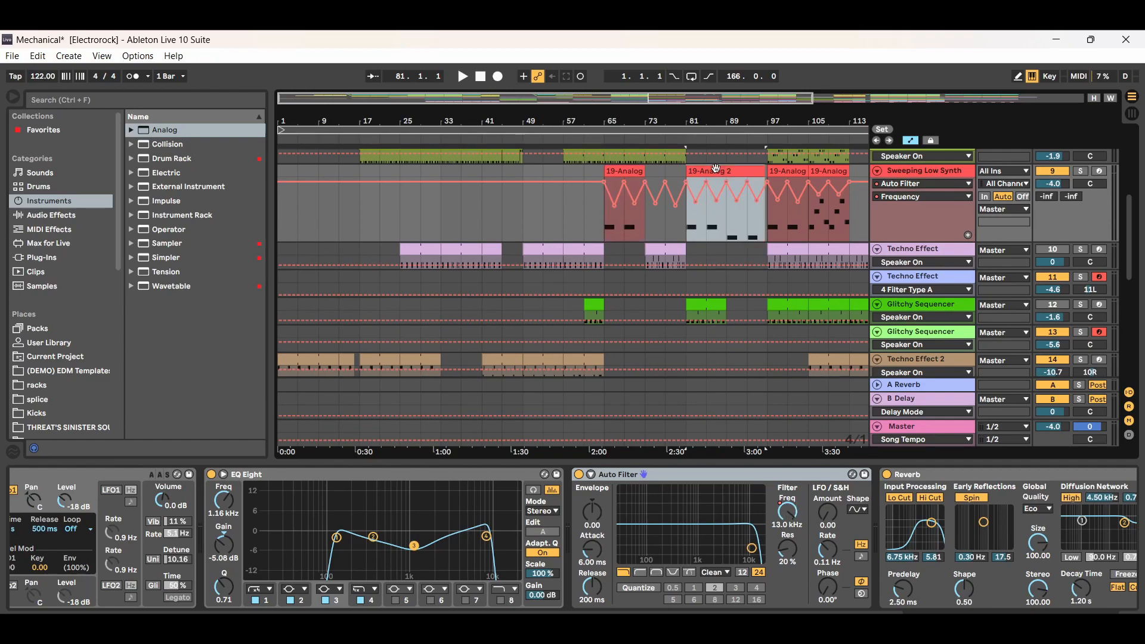
{"action": "left_click", "coordinate": [463, 78]}
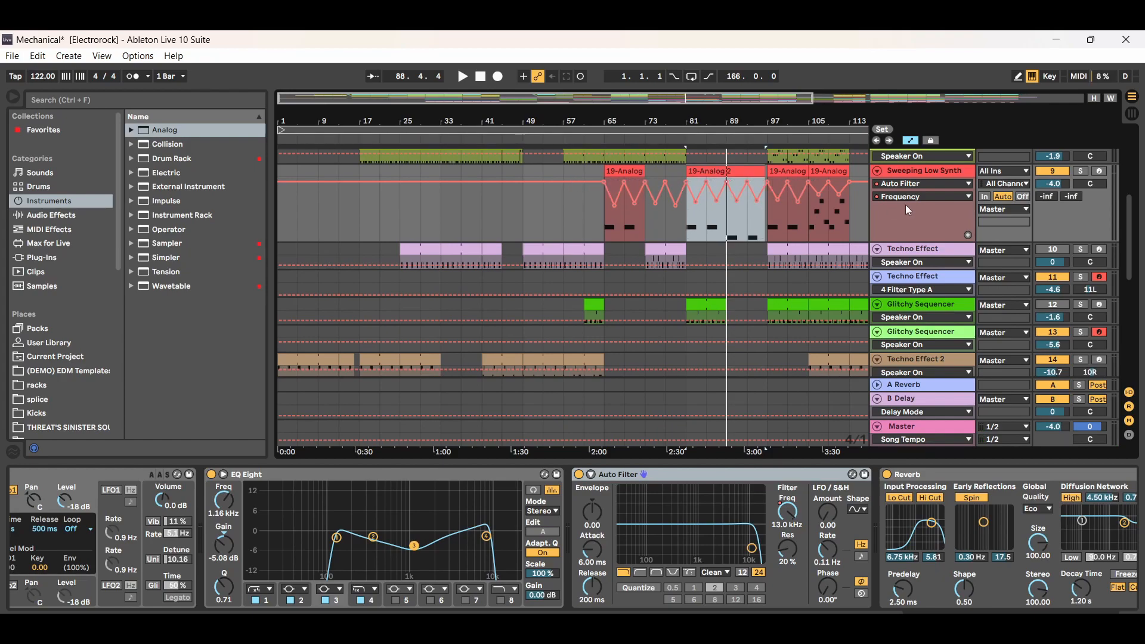
{"action": "left_click", "coordinate": [910, 141]}
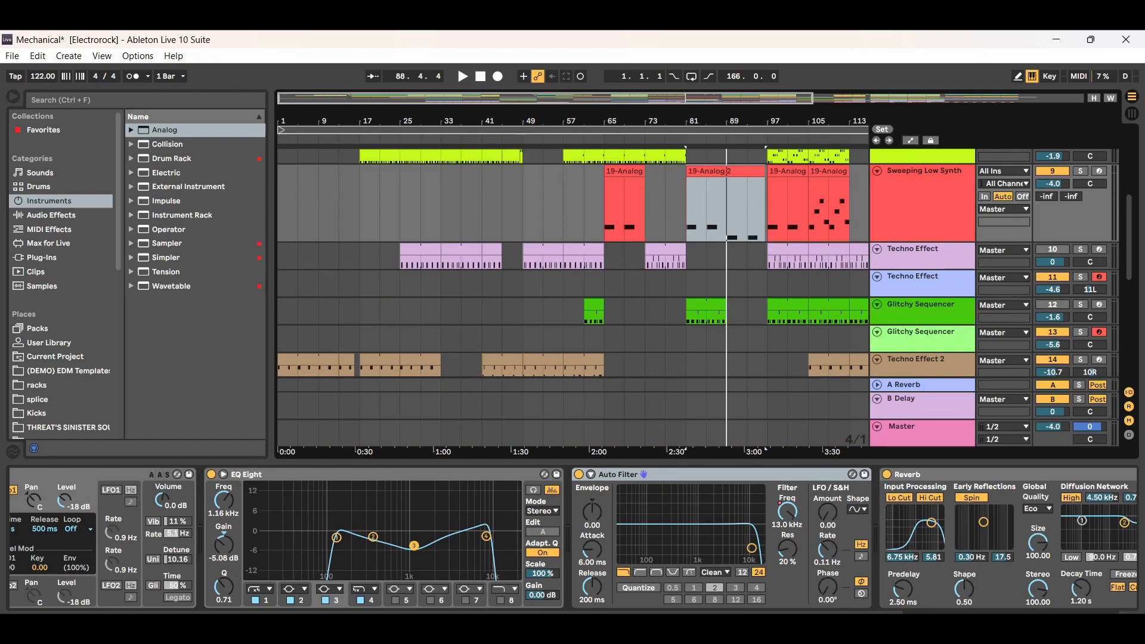
Examine the Reverb and Utility settings and the order of all devices in the Sweeping Low Synth's chain
{"action": "scroll", "coordinate": [572, 537], "scroll_direction": "right", "scroll_amount": 5}
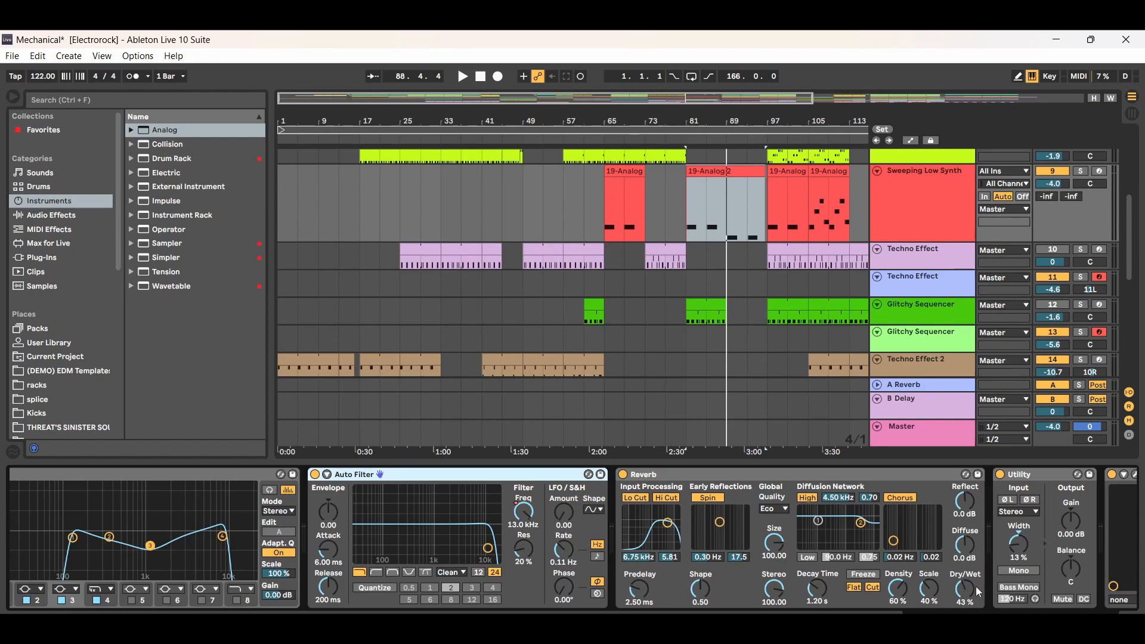
{"action": "scroll", "coordinate": [981, 592], "scroll_direction": "right", "scroll_amount": 2}
{"action": "scroll", "coordinate": [981, 592], "scroll_direction": "right", "scroll_amount": 2}
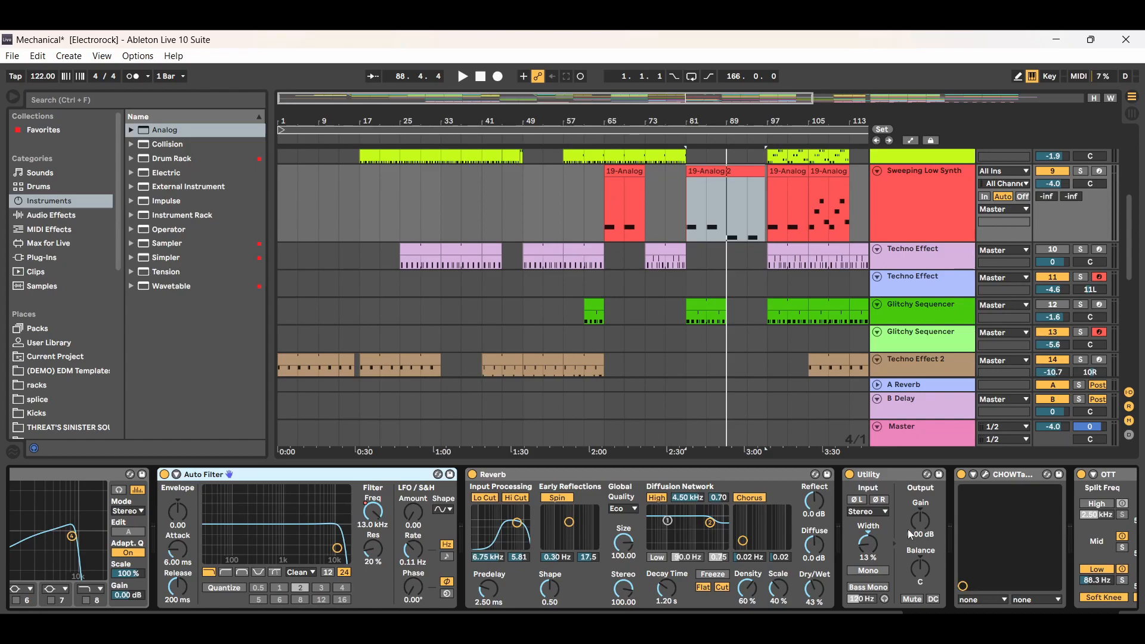
{"action": "scroll", "coordinate": [572, 537], "scroll_direction": "left", "scroll_amount": 10}
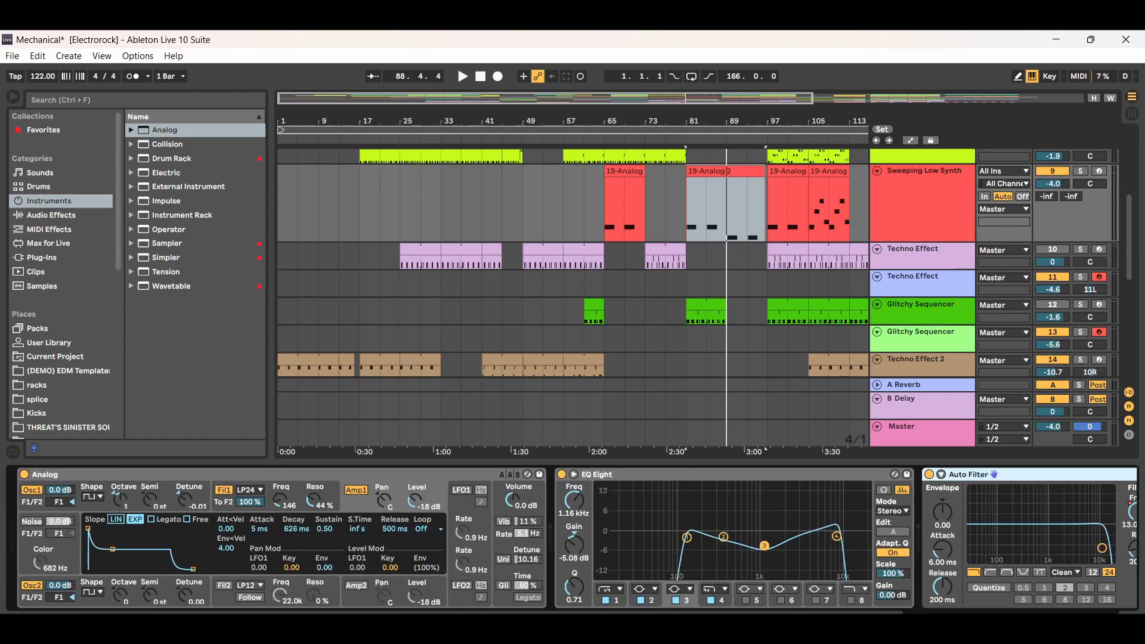
{"action": "scroll", "coordinate": [572, 536], "scroll_direction": "right", "scroll_amount": 10}
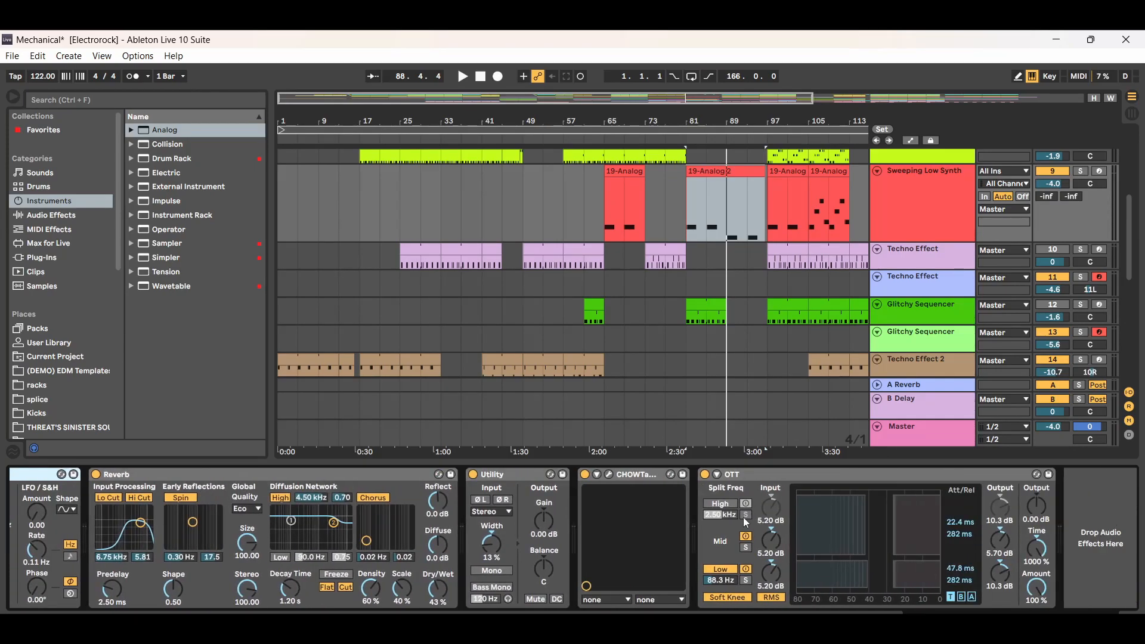
Inspect the CHOWTapeModel plug-in's settings, close its window, and review the OTT, Utility and Reverb devices in the chain
{"action": "left_click", "coordinate": [610, 475]}
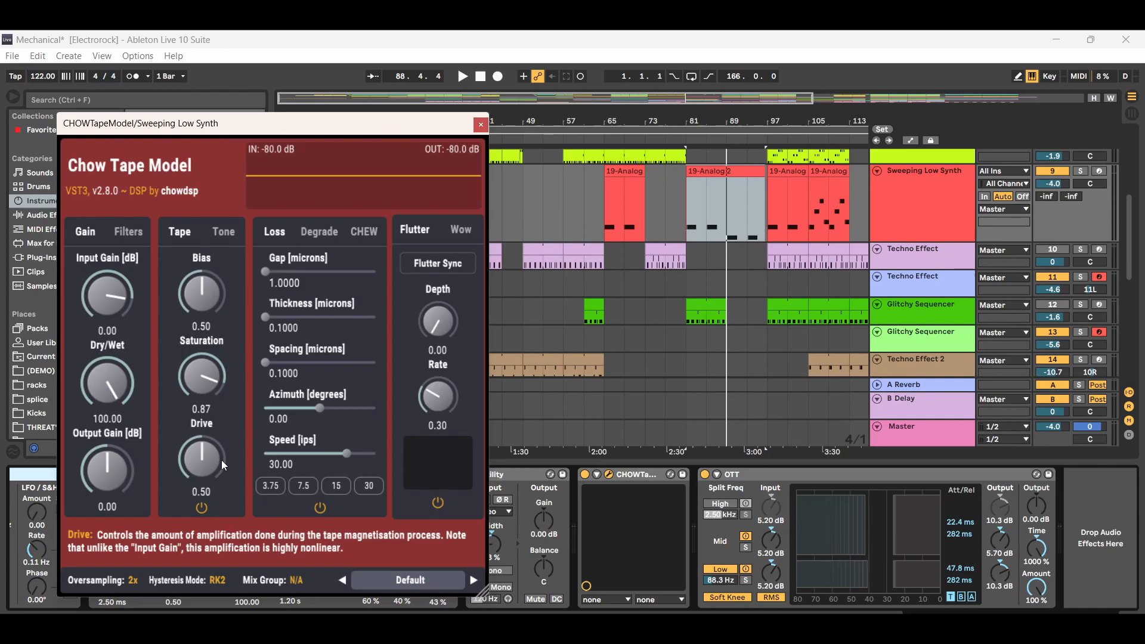
{"action": "left_click", "coordinate": [480, 125]}
{"action": "left_click", "coordinate": [871, 480]}
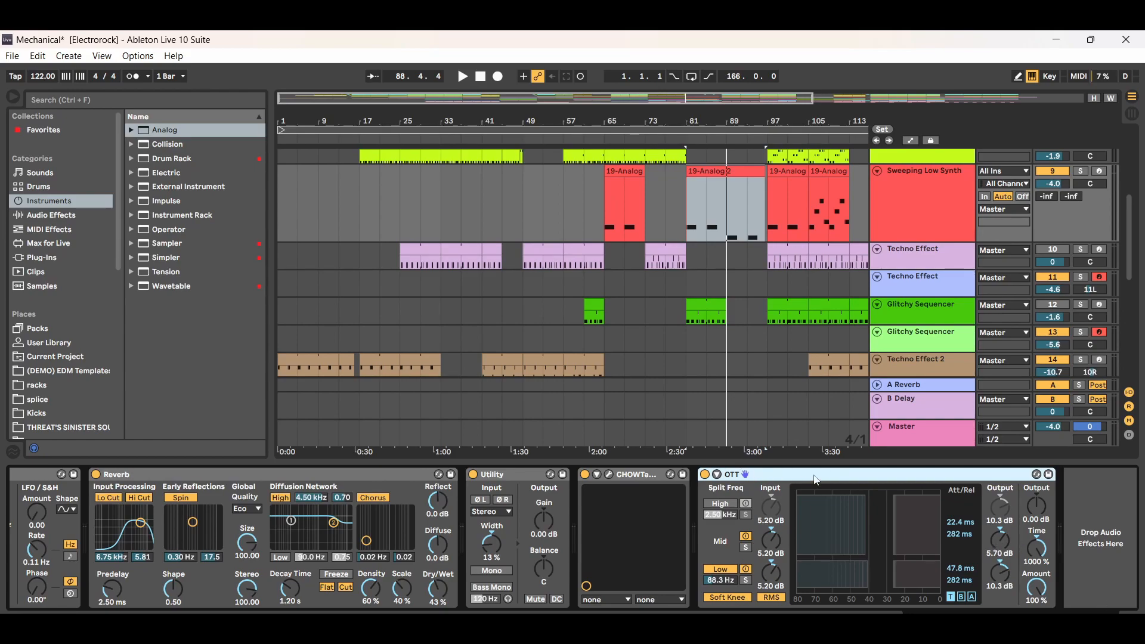
{"action": "left_click", "coordinate": [511, 474]}
{"action": "left_click", "coordinate": [294, 477]}
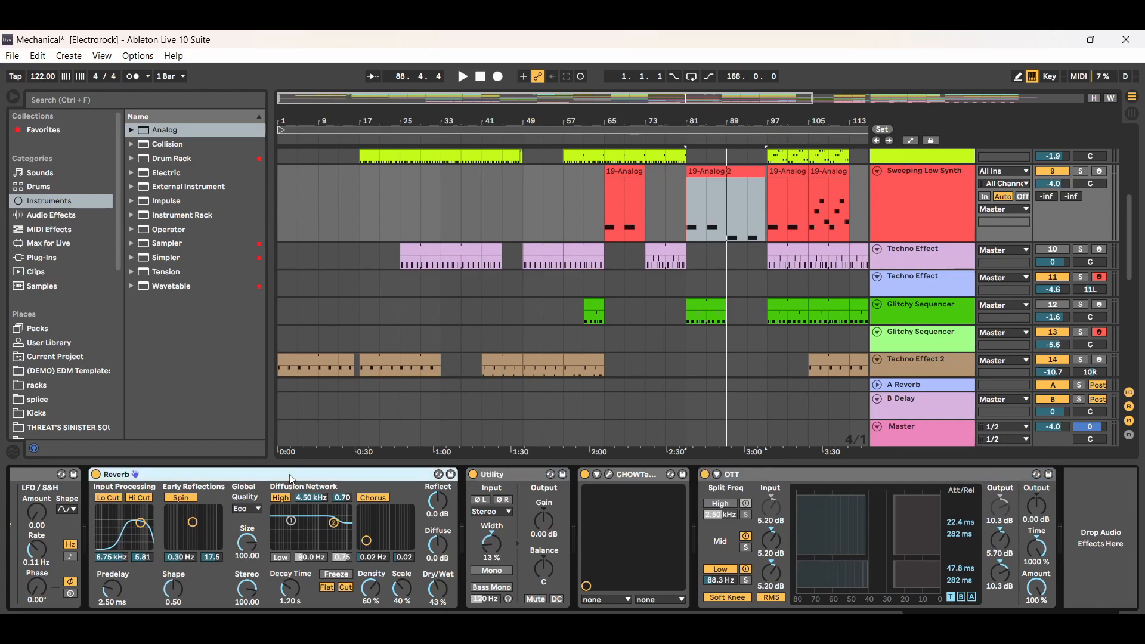
{"action": "scroll", "coordinate": [816, 571], "scroll_direction": "left", "scroll_amount": 10}
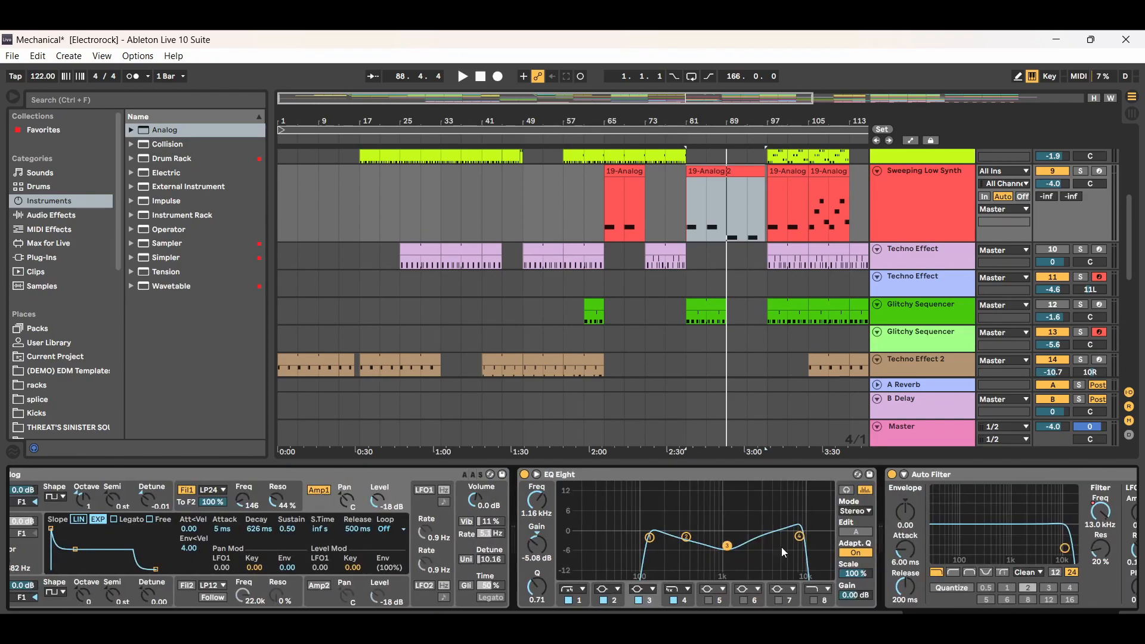
Browse the audio effects, collapse Multiband Dynamics and look through the presets available for Utility
{"action": "left_click", "coordinate": [53, 216]}
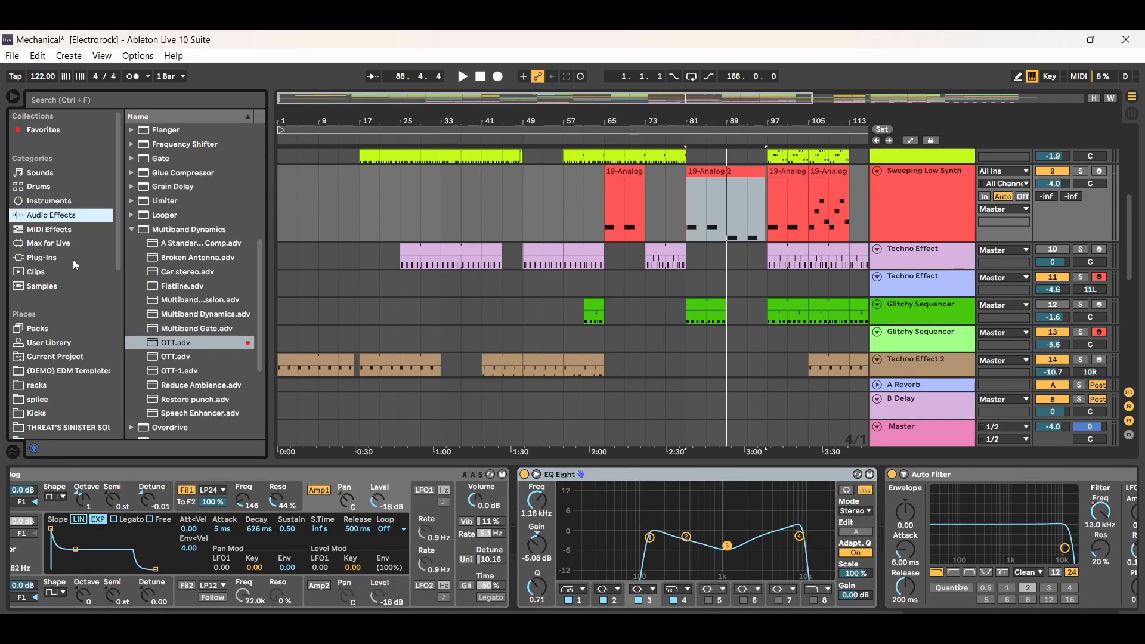
{"action": "left_click", "coordinate": [132, 231]}
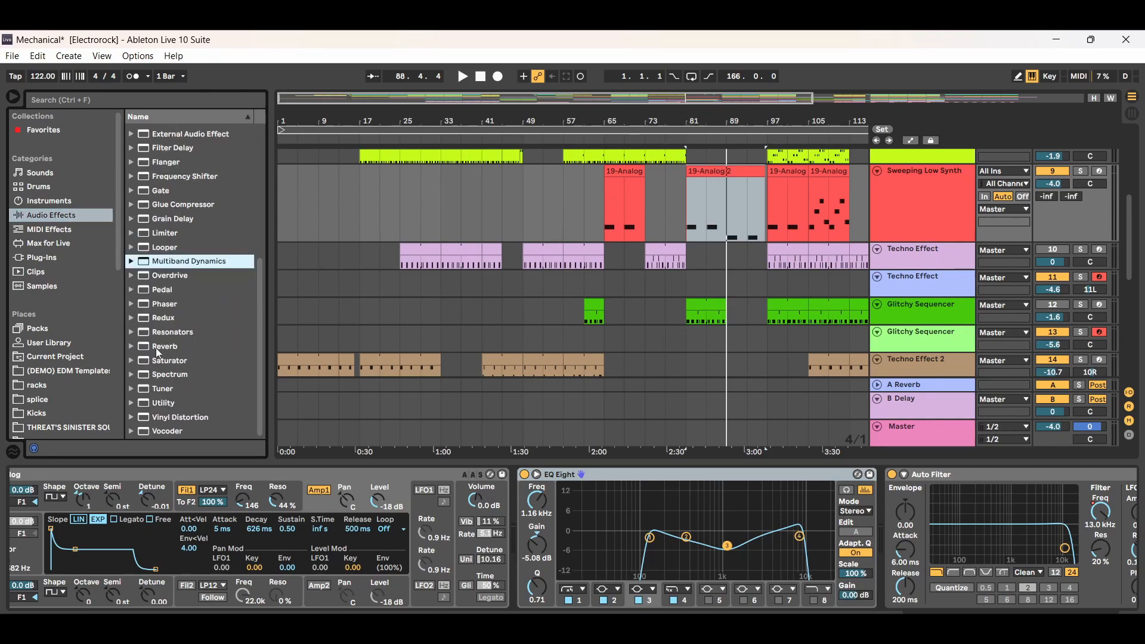
{"action": "mouse_move", "coordinate": [257, 291]}
{"action": "left_mouse_down"}
{"action": "mouse_move", "coordinate": [260, 228]}
{"action": "mouse_move", "coordinate": [266, 308]}
{"action": "left_mouse_up"}
{"action": "left_click", "coordinate": [134, 404]}
{"action": "left_click_drag", "start_coordinate": [260, 334], "coordinate": [260, 365]}
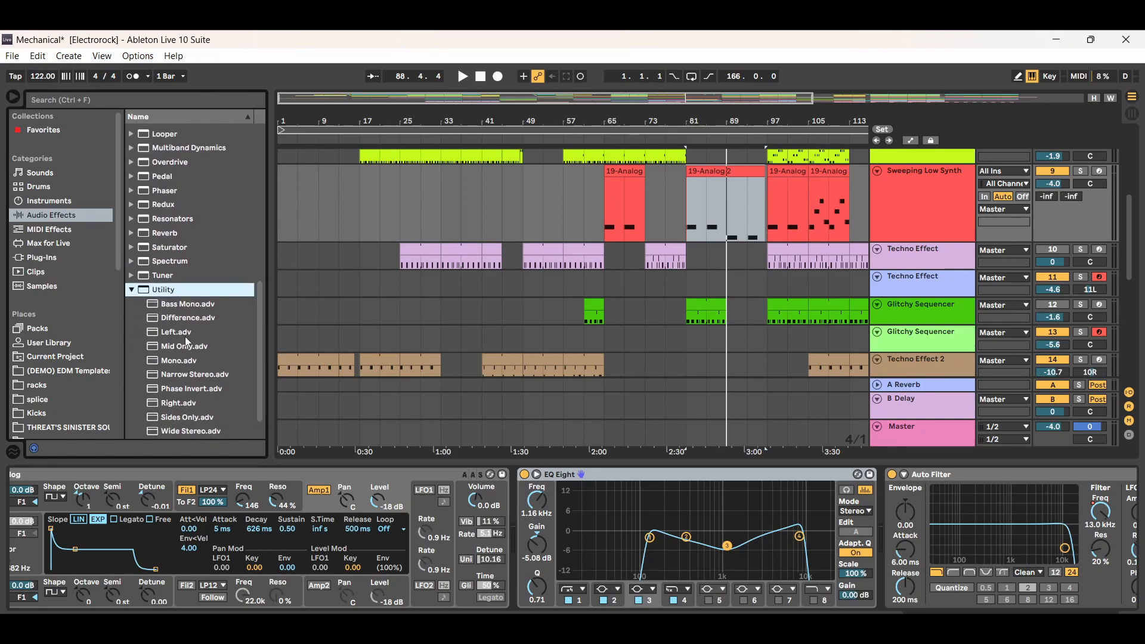
{"action": "left_click", "coordinate": [131, 289]}
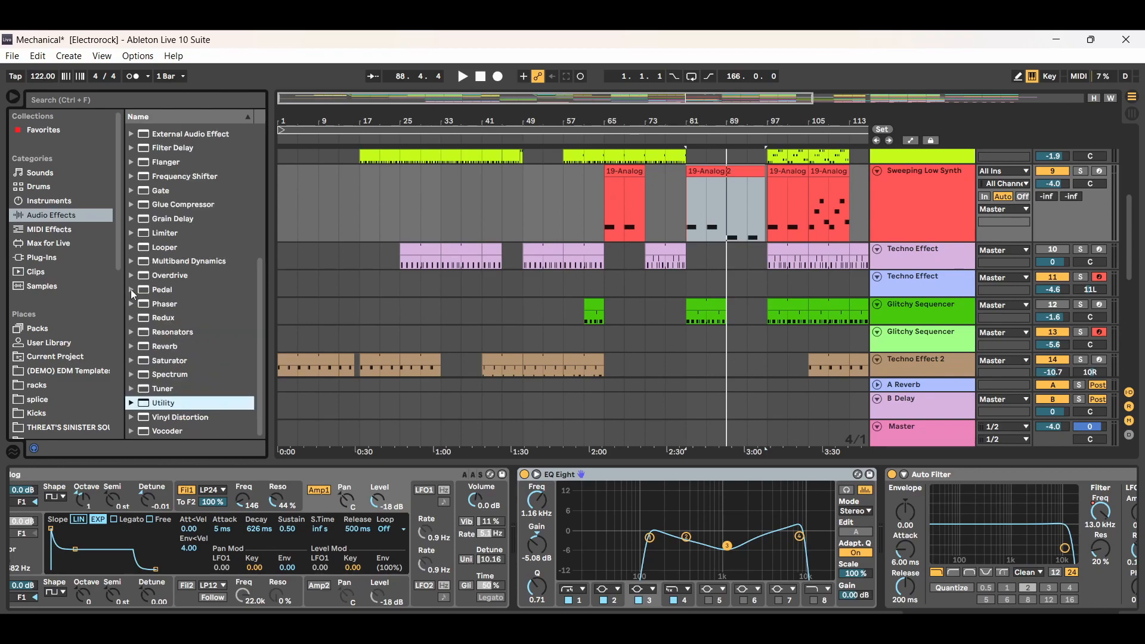
{"action": "mouse_move", "coordinate": [163, 409]}
{"action": "left_mouse_down"}
{"action": "mouse_move", "coordinate": [192, 412]}
{"action": "mouse_move", "coordinate": [174, 406]}
{"action": "left_mouse_up"}
Hide the device view and go through the paired Techno Effect and Glitchy Sequencer tracks to compare how they are arranged
{"action": "key", "text": "ctrl+alt+l"}
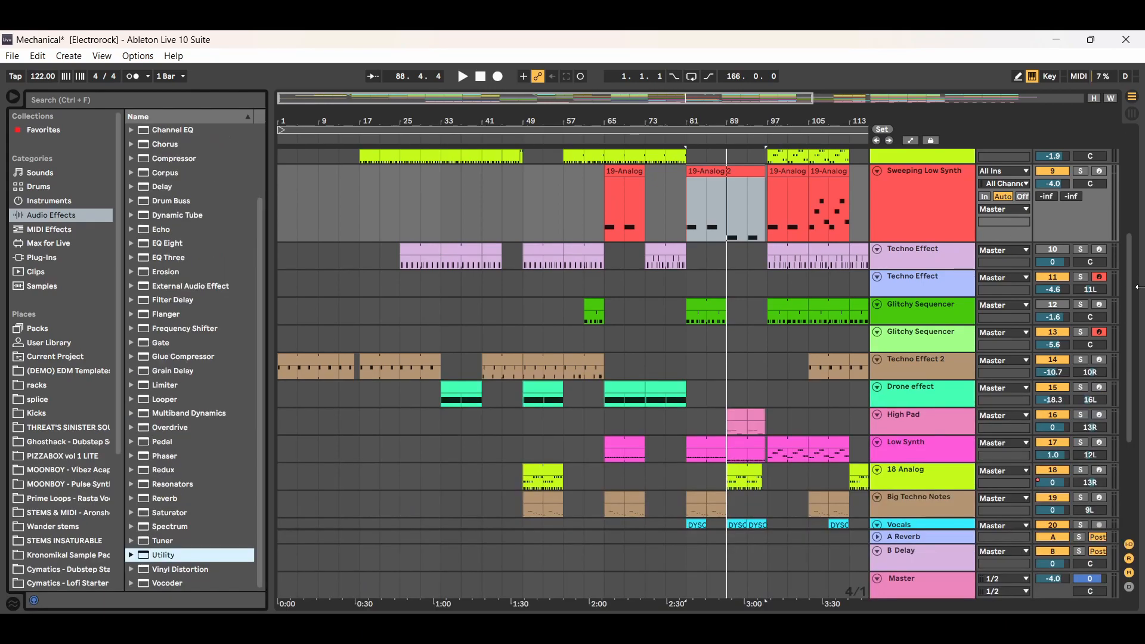
{"action": "scroll", "coordinate": [933, 343], "scroll_direction": "up", "scroll_amount": 3}
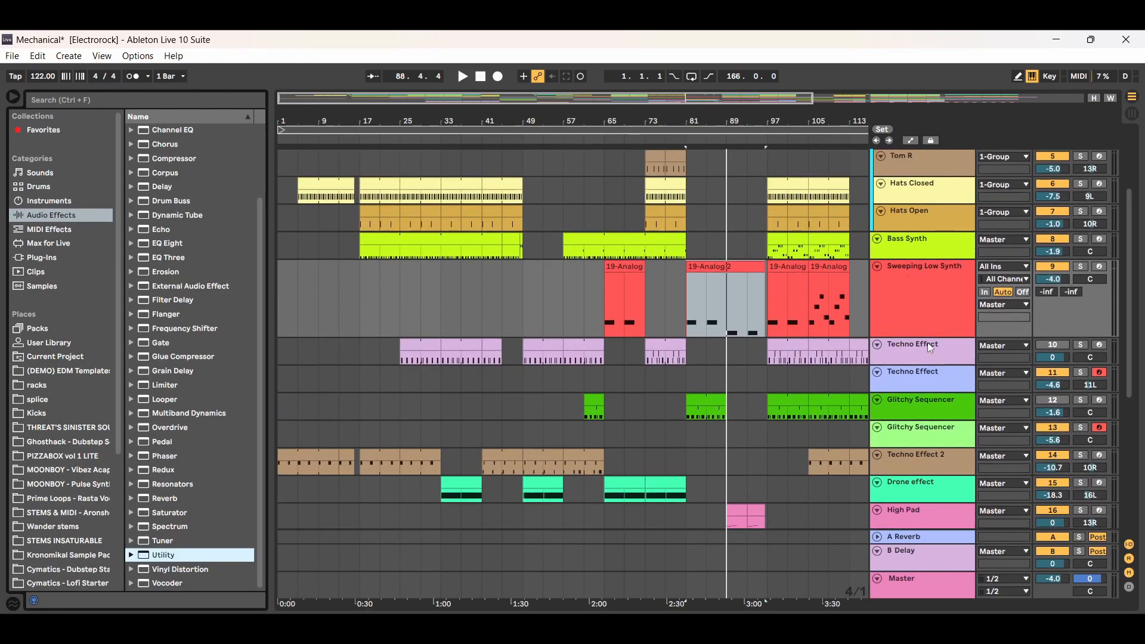
{"action": "left_click", "coordinate": [928, 355]}
{"action": "left_click", "coordinate": [923, 383]}
{"action": "left_click", "coordinate": [920, 409]}
{"action": "left_click", "coordinate": [918, 436]}
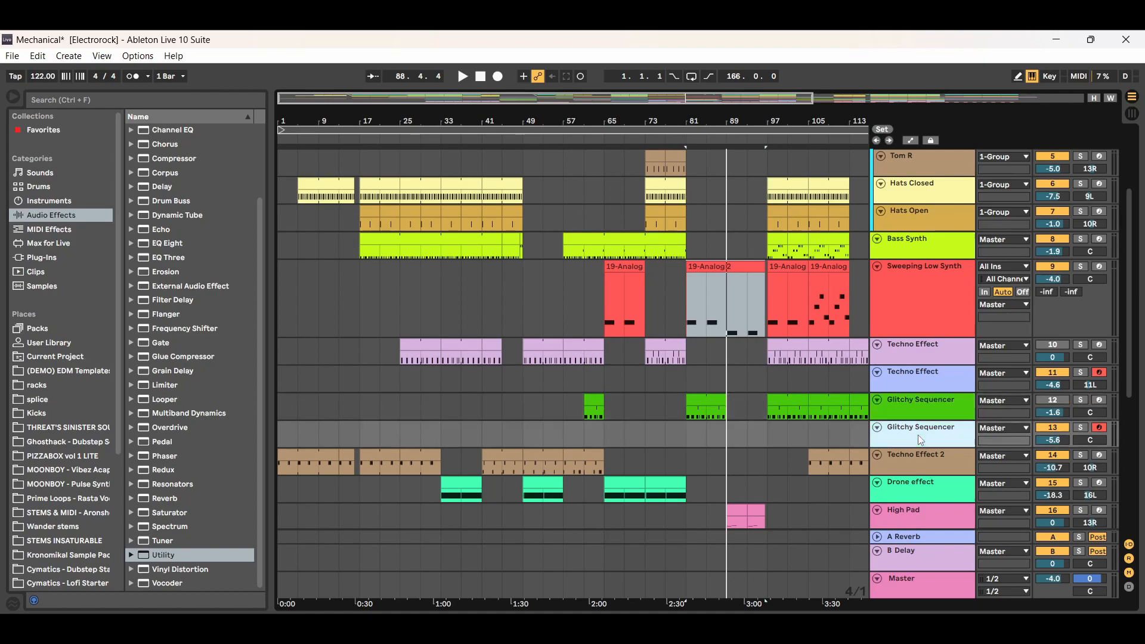
{"action": "left_click", "coordinate": [917, 358]}
{"action": "left_click", "coordinate": [917, 379]}
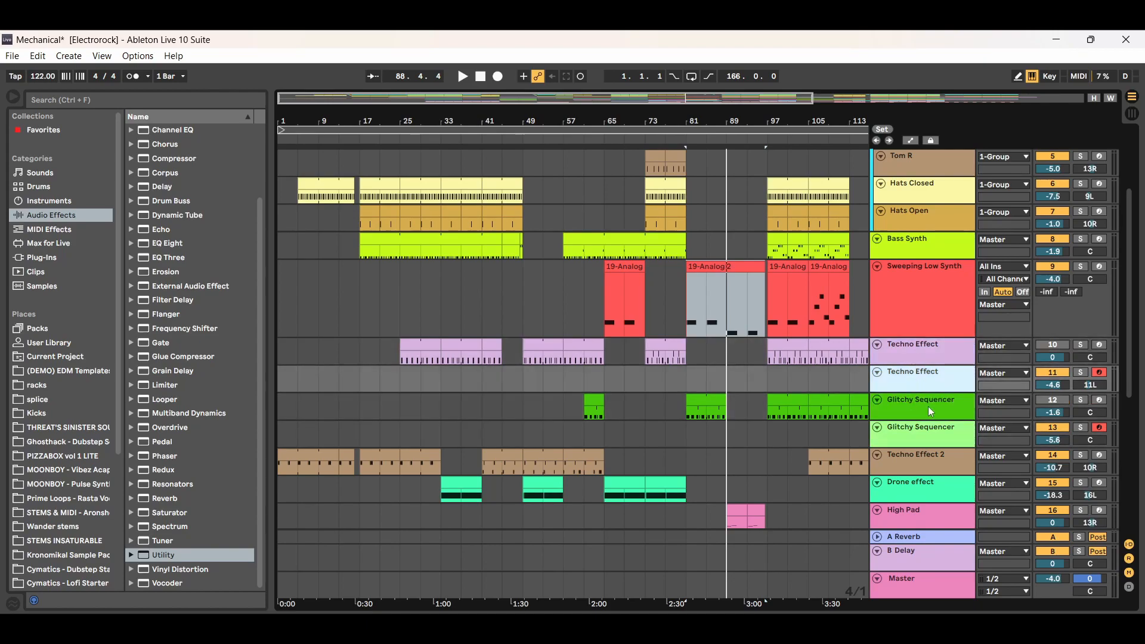
{"action": "left_click", "coordinate": [924, 406]}
{"action": "left_click", "coordinate": [918, 433]}
{"action": "left_click", "coordinate": [901, 357]}
{"action": "left_click", "coordinate": [908, 373]}
{"action": "left_click", "coordinate": [919, 411]}
{"action": "left_click", "coordinate": [919, 434]}
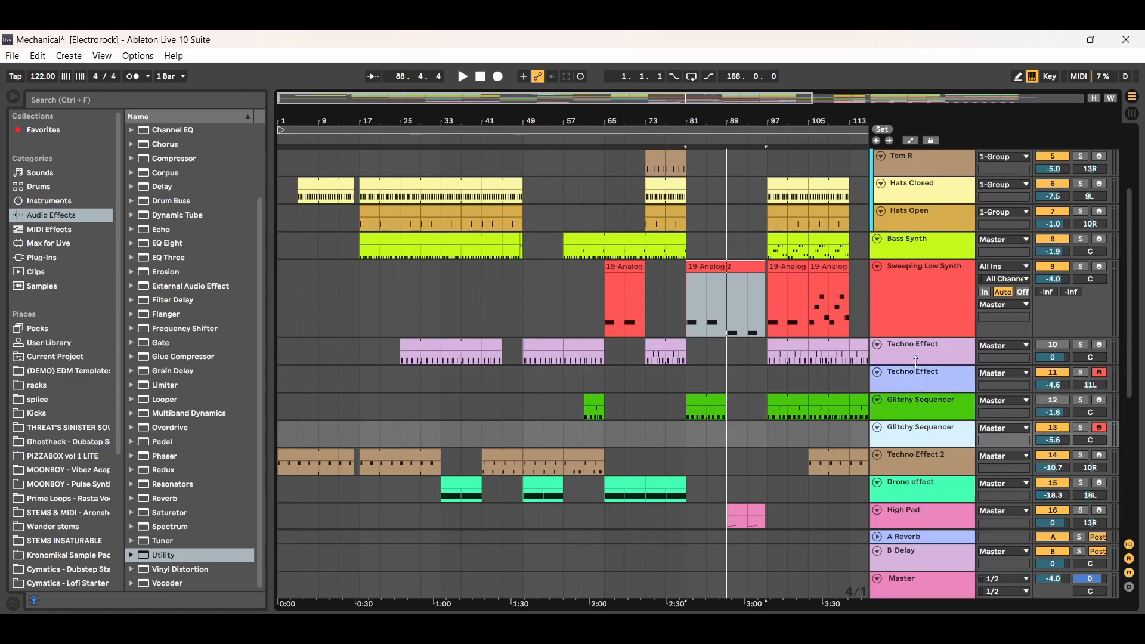
{"action": "left_click", "coordinate": [916, 361]}
{"action": "left_click", "coordinate": [916, 381]}
{"action": "left_click", "coordinate": [916, 356]}
{"action": "left_click", "coordinate": [919, 372]}
{"action": "left_click", "coordinate": [920, 406]}
{"action": "left_click", "coordinate": [920, 434]}
{"action": "left_click", "coordinate": [913, 354]}
{"action": "left_click", "coordinate": [920, 382]}
{"action": "left_click", "coordinate": [919, 405]}
{"action": "left_click", "coordinate": [920, 433]}
{"action": "left_click", "coordinate": [921, 353]}
{"action": "left_click", "coordinate": [922, 406]}
{"action": "left_click", "coordinate": [921, 357]}
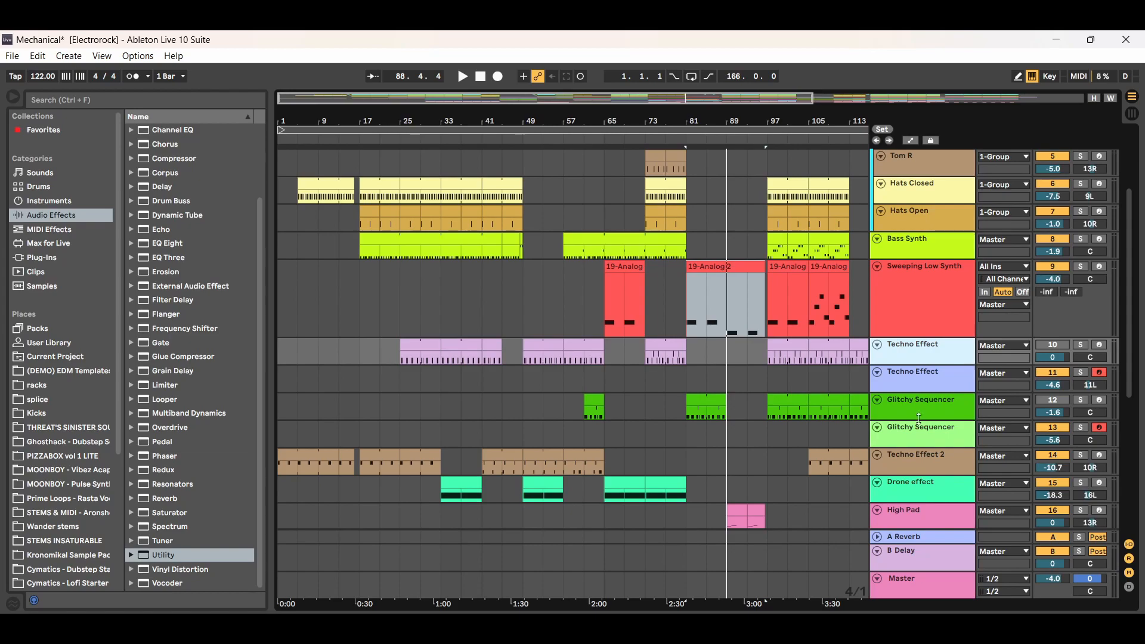
View the Cthulhu device on Techno Effect track 10, hide the device view and compare it with Techno Effect track 11
{"action": "double_click", "coordinate": [918, 353]}
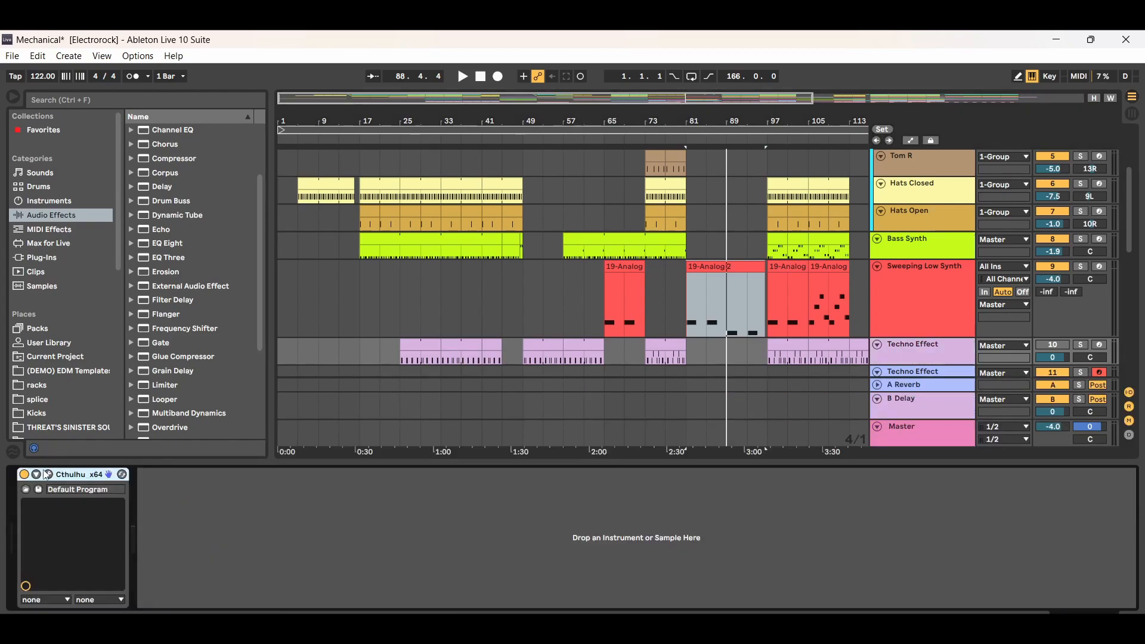
{"action": "left_click", "coordinate": [1136, 601]}
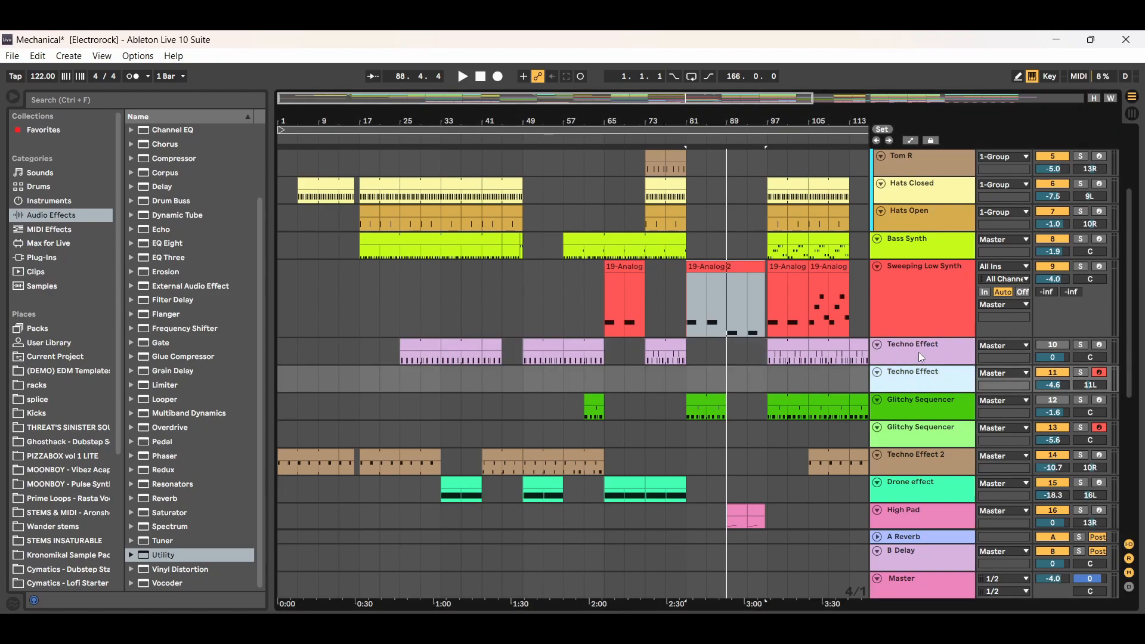
{"action": "left_click", "coordinate": [917, 377]}
{"action": "left_click", "coordinate": [908, 356]}
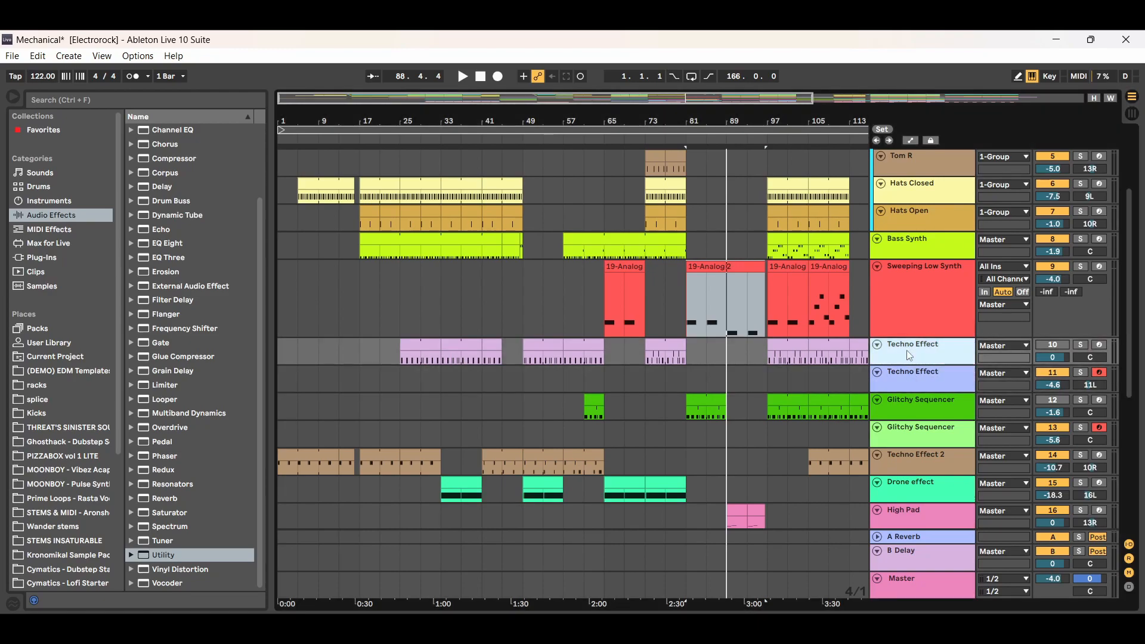
{"action": "left_click", "coordinate": [911, 384]}
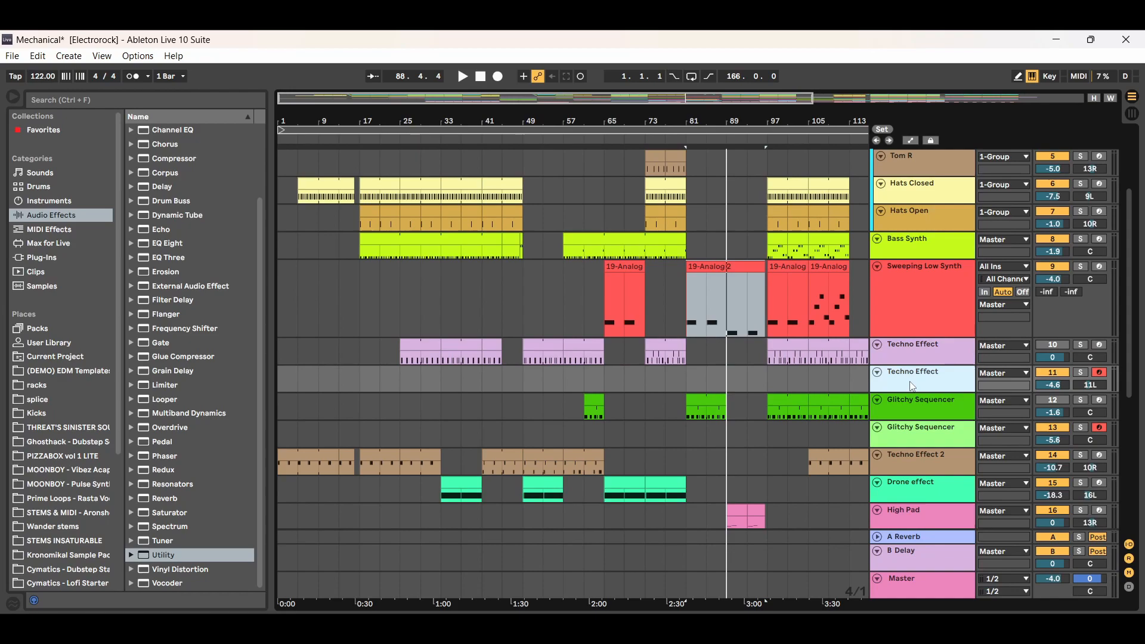
Show the devices of Techno Effect tracks 11 and 10 in turn, and hide the device view again
{"action": "double_click", "coordinate": [912, 385]}
{"action": "left_click", "coordinate": [930, 345]}
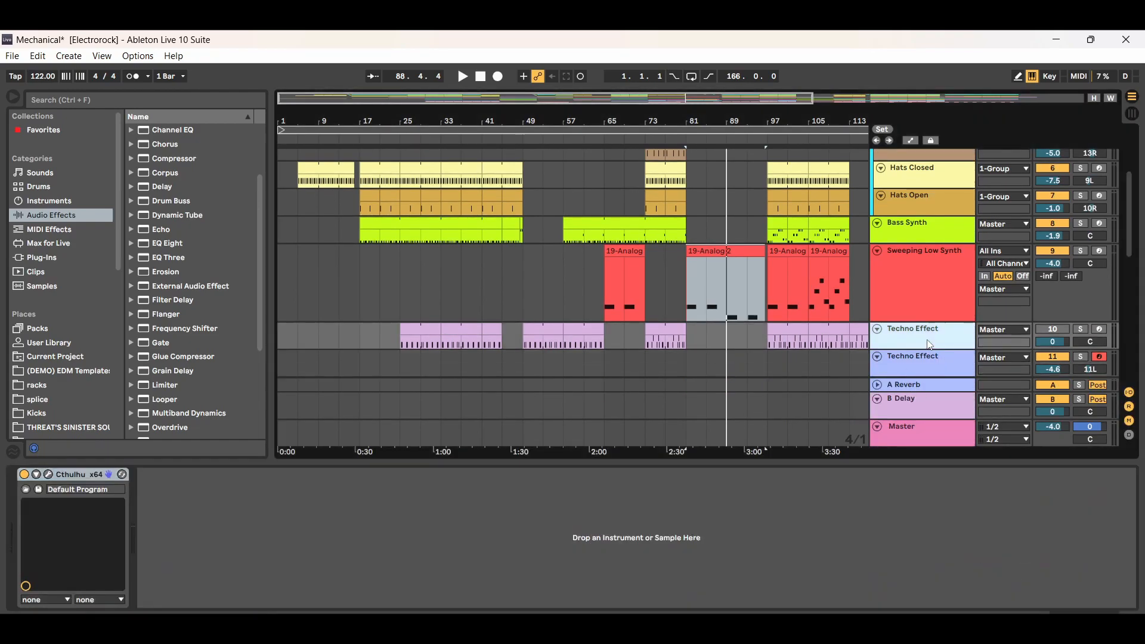
{"action": "left_click", "coordinate": [1128, 611]}
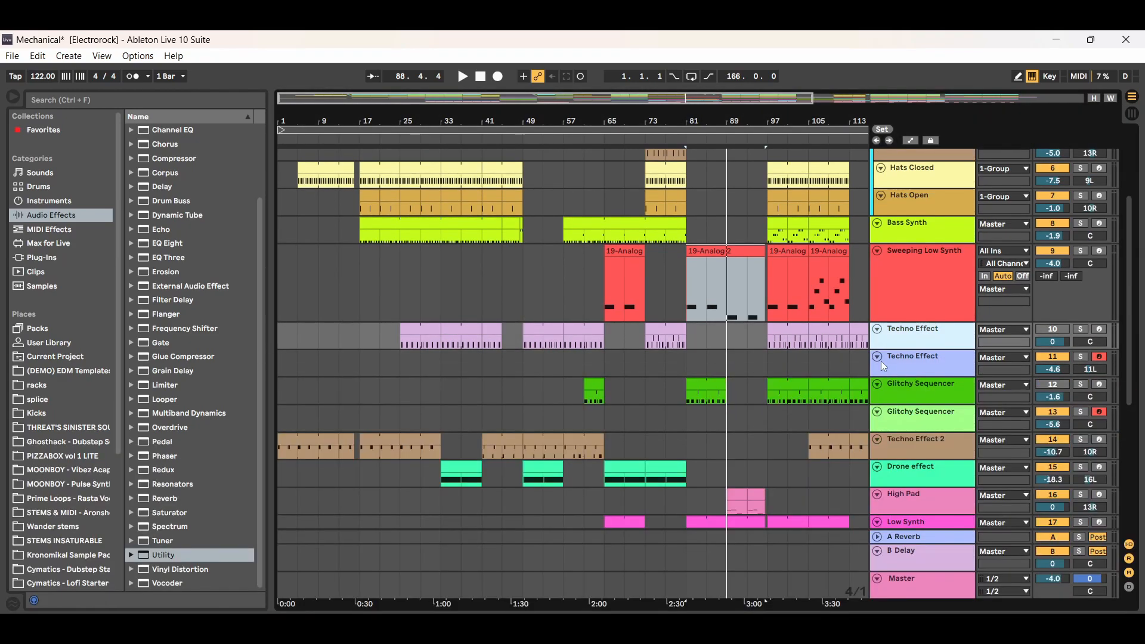